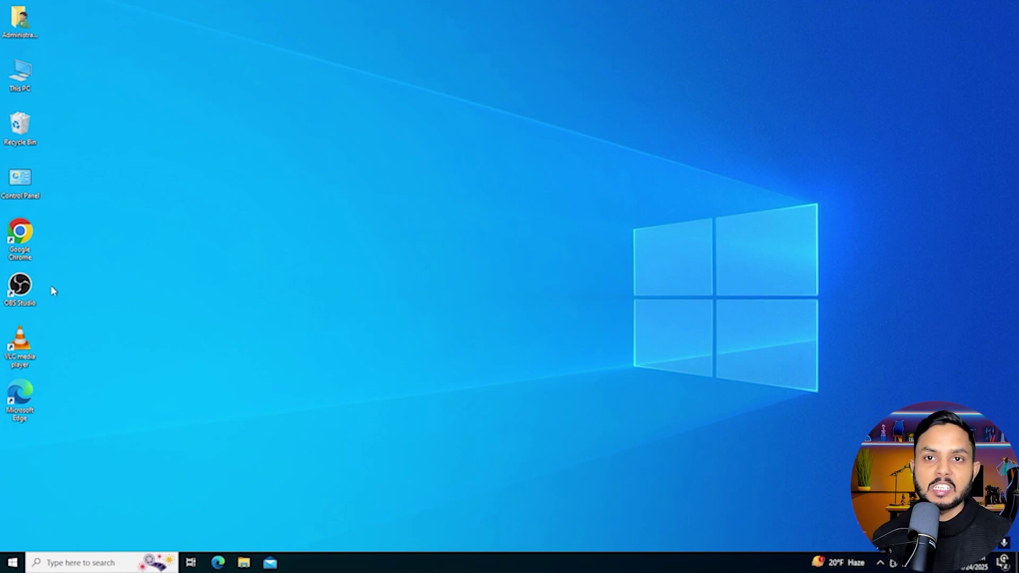
# - Launch OBS Studio from the desktop
pyautogui.click(25, 288)
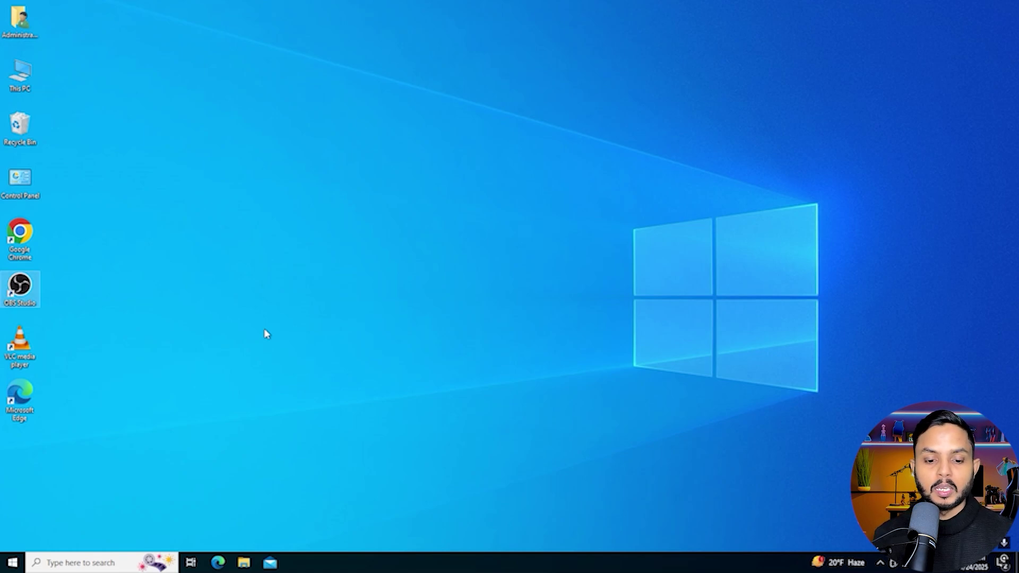
pyautogui.doubleClick(21, 288)
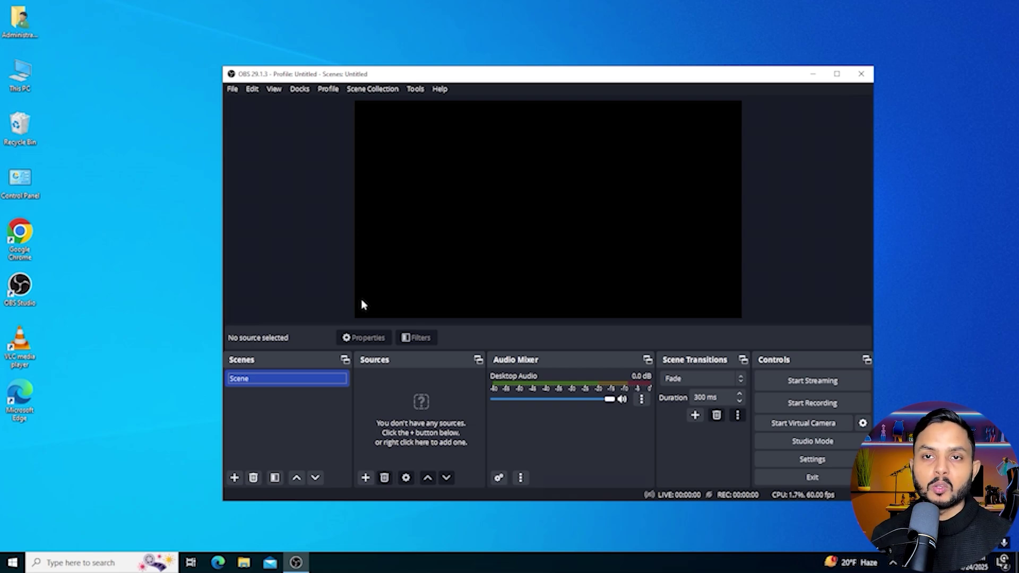
pyautogui.click(534, 156)
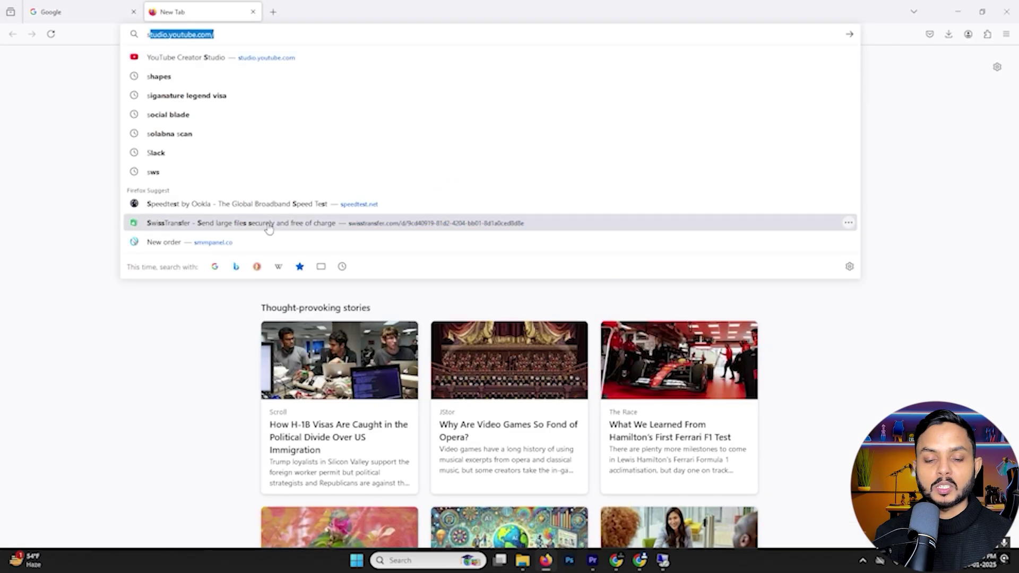
# - Switch to Firefox, open the SwissTransfer upload page and add 1.mp4 from the OBS TEST VIDEO folder
pyautogui.press('Return')
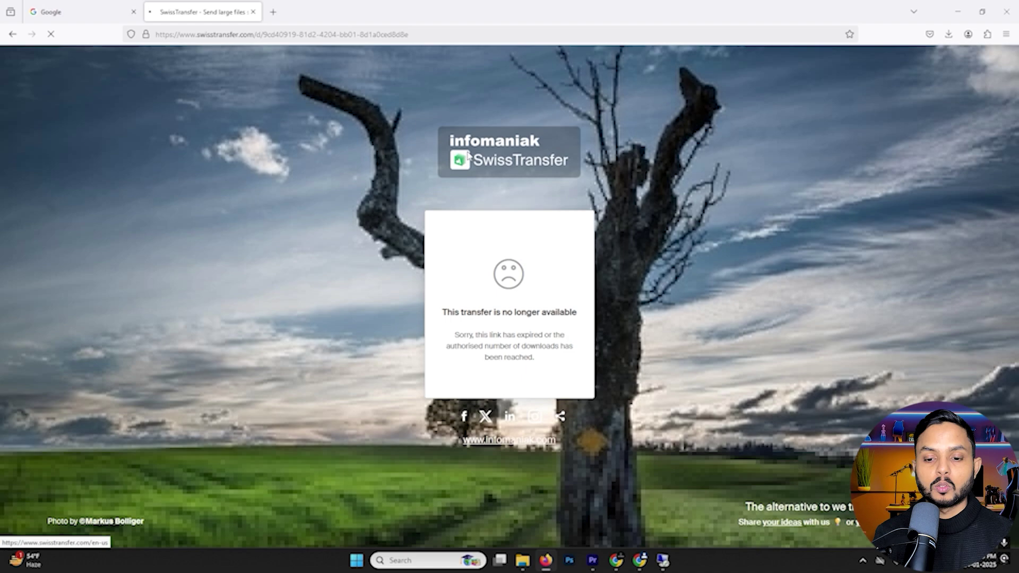
pyautogui.click(466, 156)
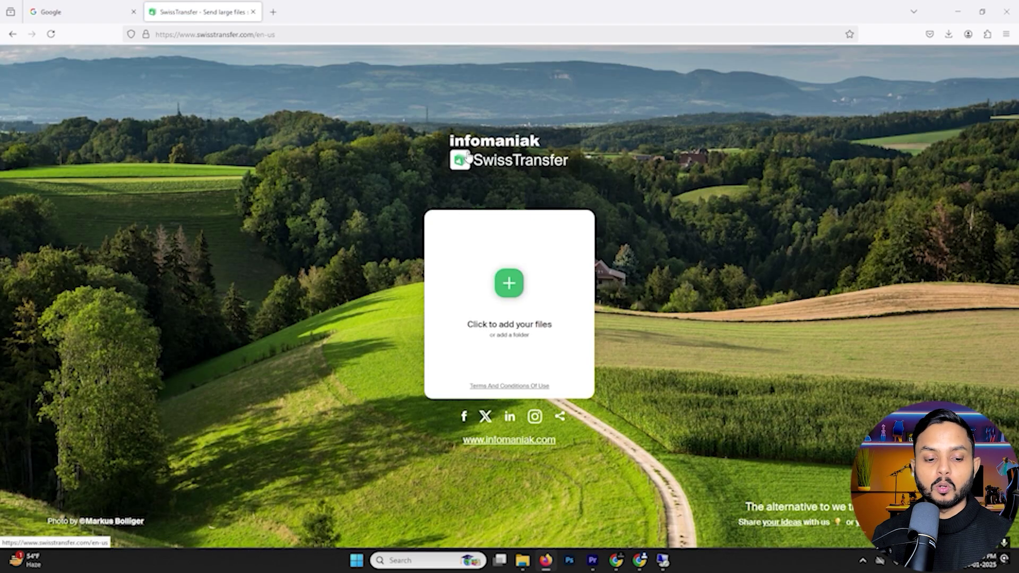
pyautogui.click(509, 287)
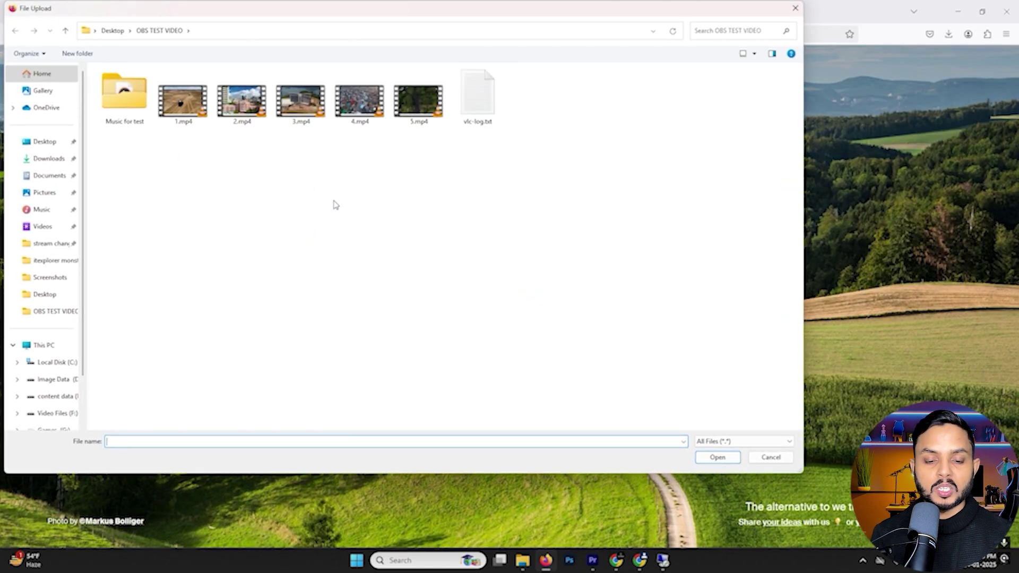
pyautogui.click(186, 122)
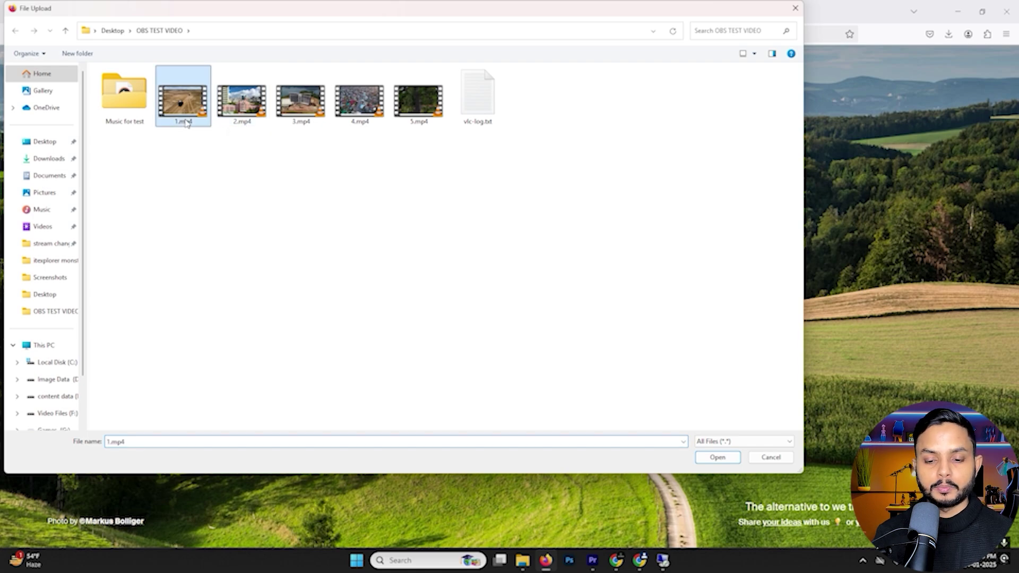
pyautogui.click(714, 460)
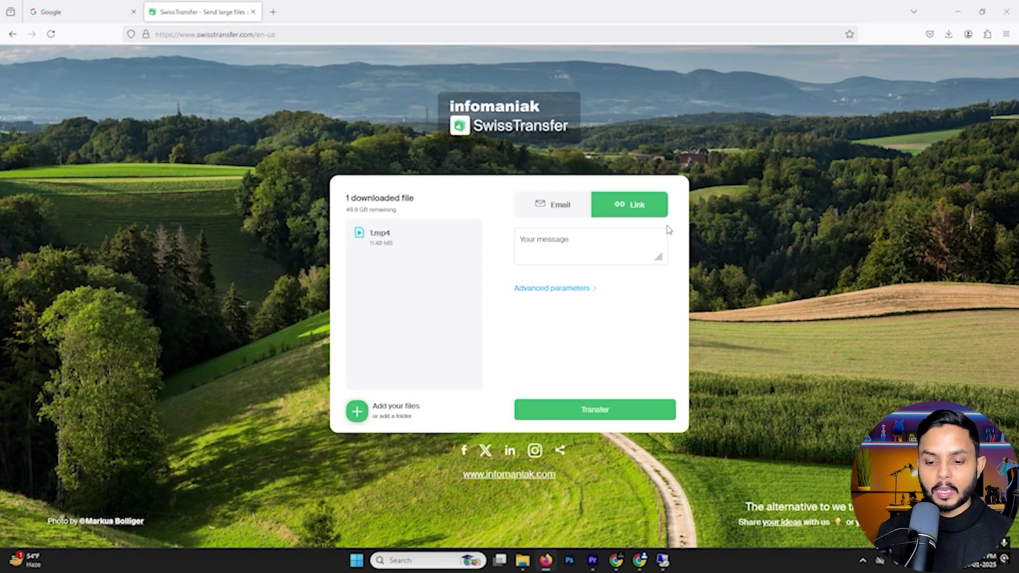
# - Transfer 1.mp4 as a link and copy the resulting download link
pyautogui.click(595, 415)
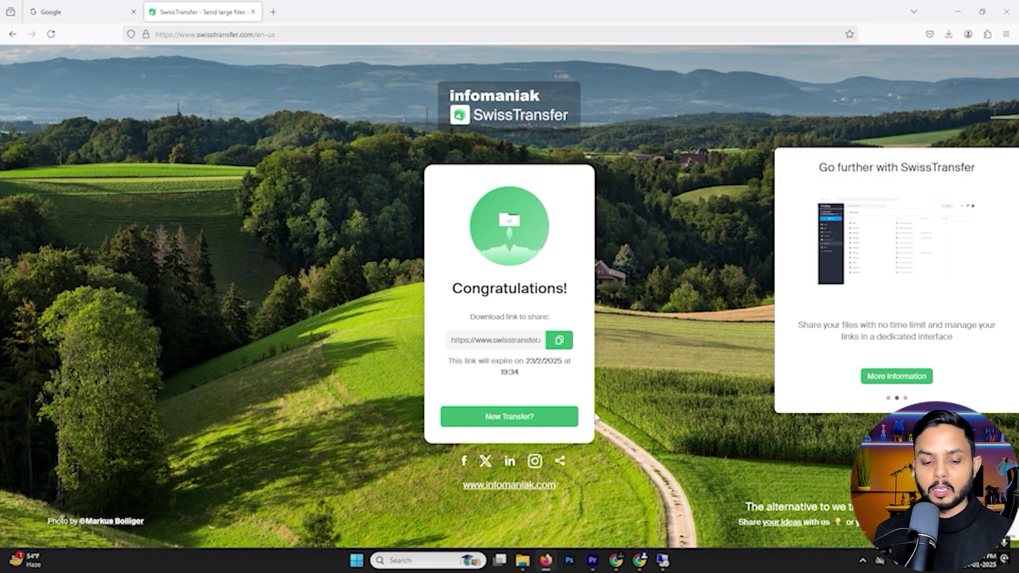
pyautogui.click(560, 341)
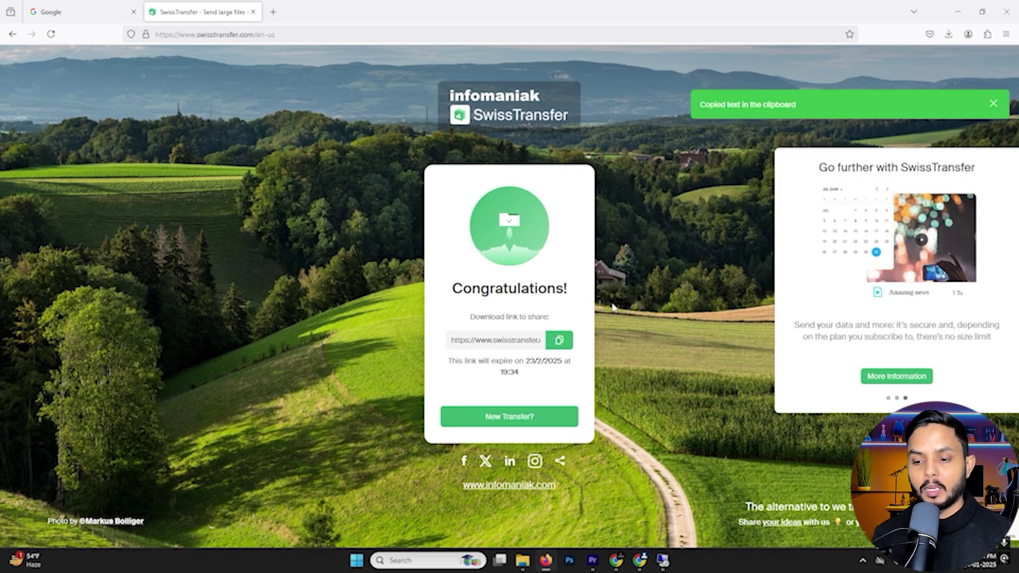
pyautogui.moveTo(727, 105); pyautogui.dragTo(796, 105)
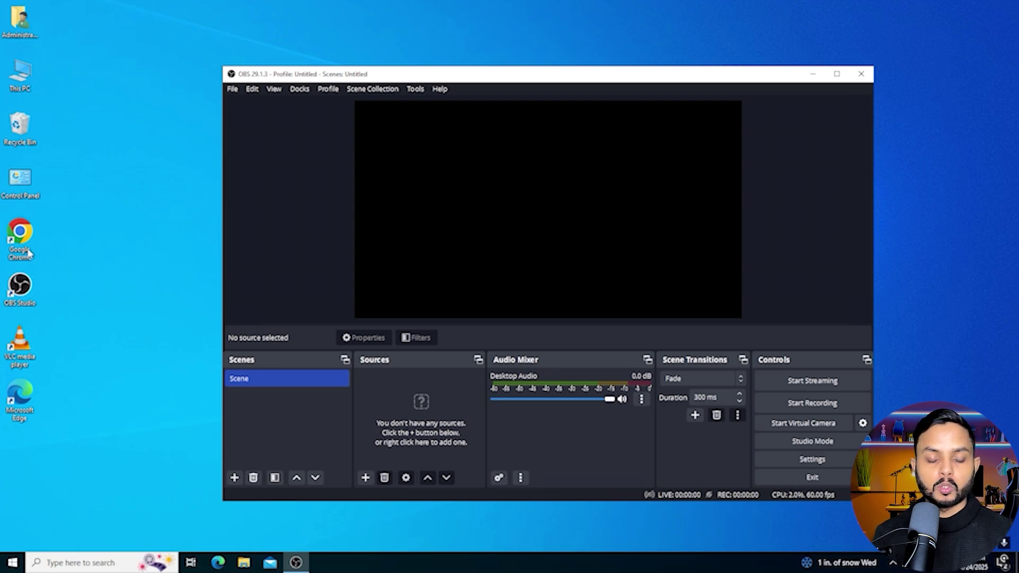
# - Open Google Chrome on the remote desktop and load the copied SwissTransfer download link
pyautogui.doubleClick(20, 239)
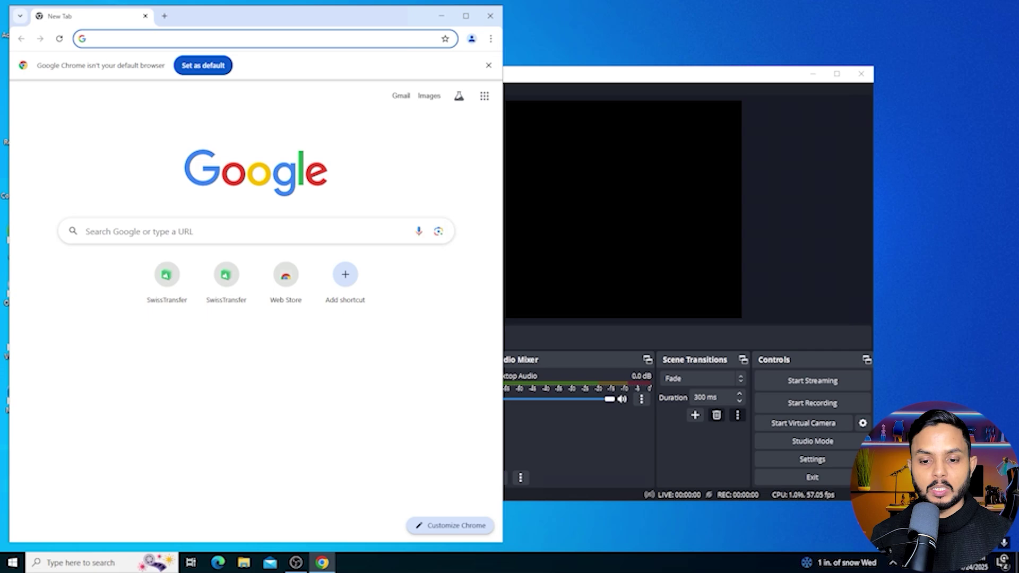
pyautogui.rightClick(155, 41)
pyautogui.click(190, 130)
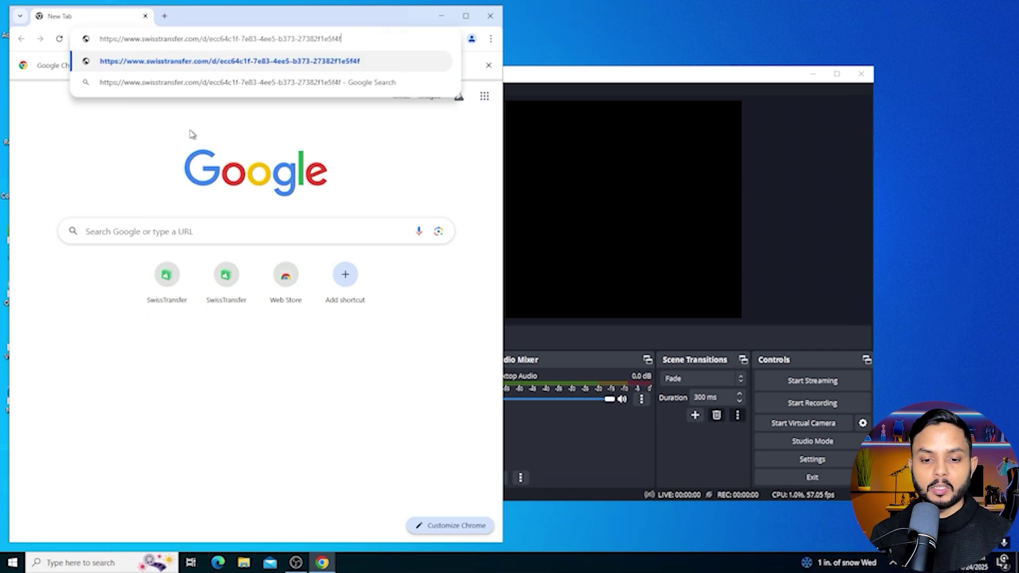
pyautogui.press('Return')
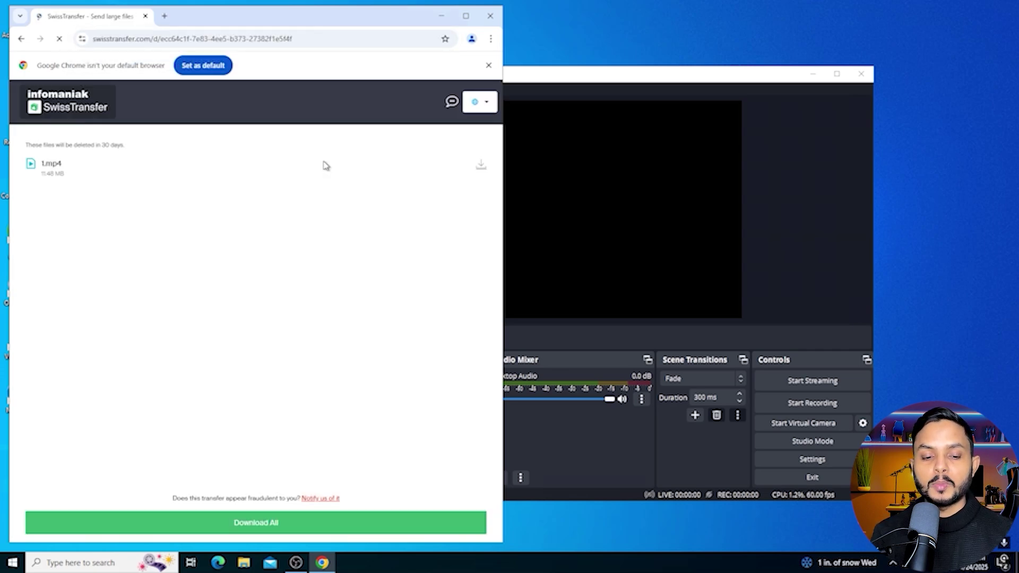
# - Download 1.mp4 from the transfer page, check the browser's downloads and minimize Chrome
pyautogui.click(481, 165)
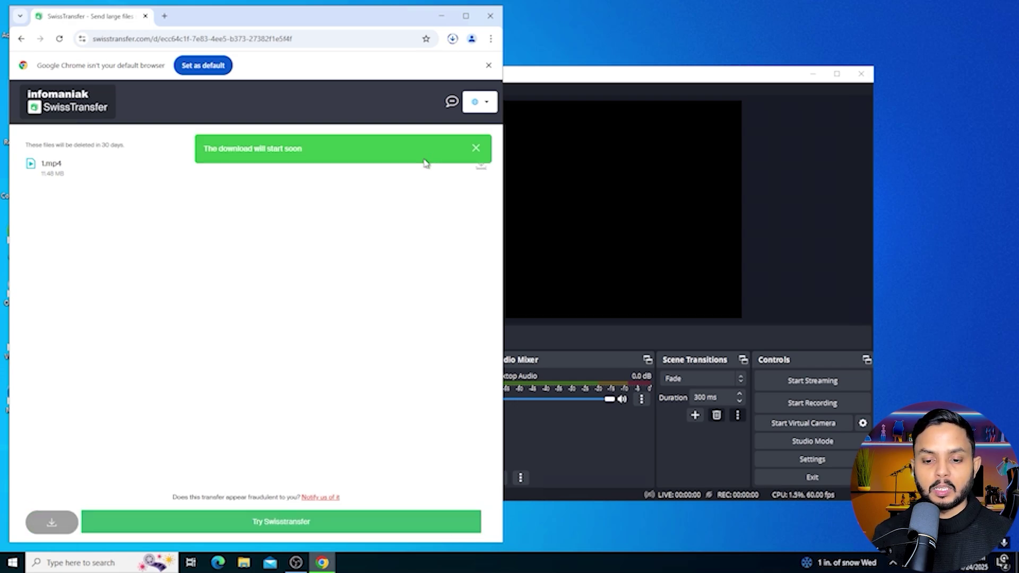
pyautogui.click(451, 40)
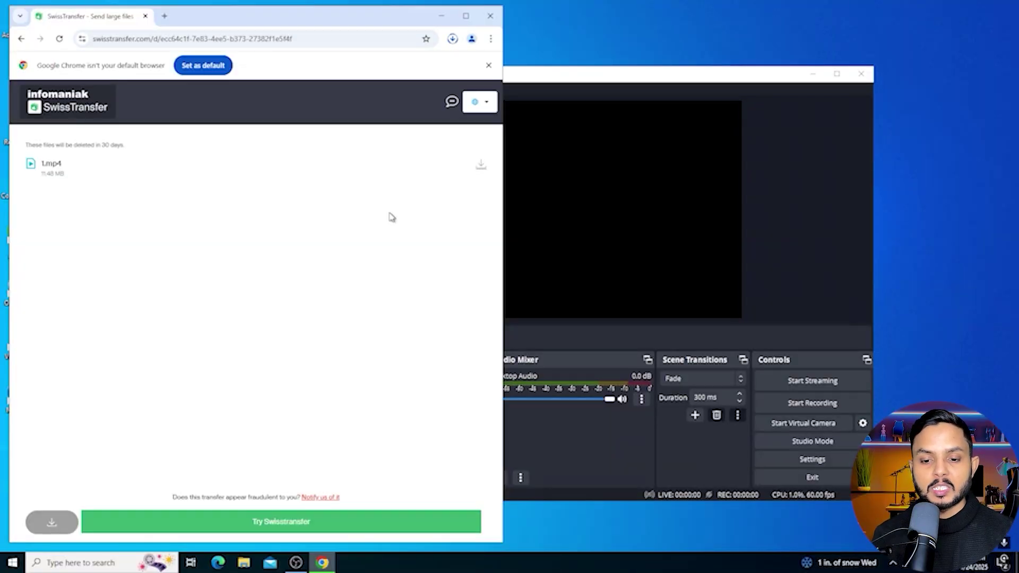
pyautogui.click(437, 17)
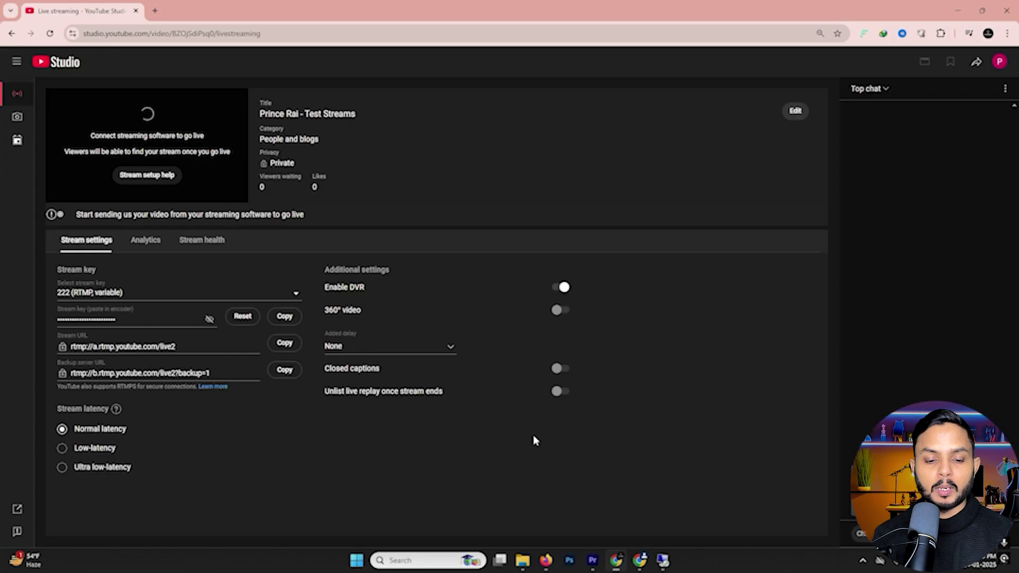
# - Copy the stream key in YouTube Studio and set the OBS stream service to YouTube - RTMPS using a stream key
pyautogui.click(284, 316)
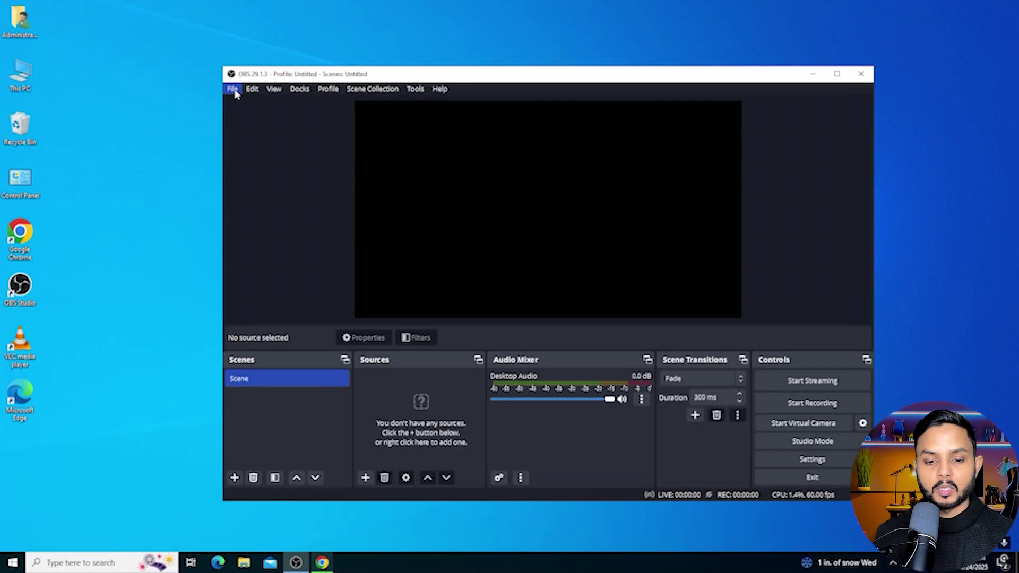
pyautogui.click(232, 89)
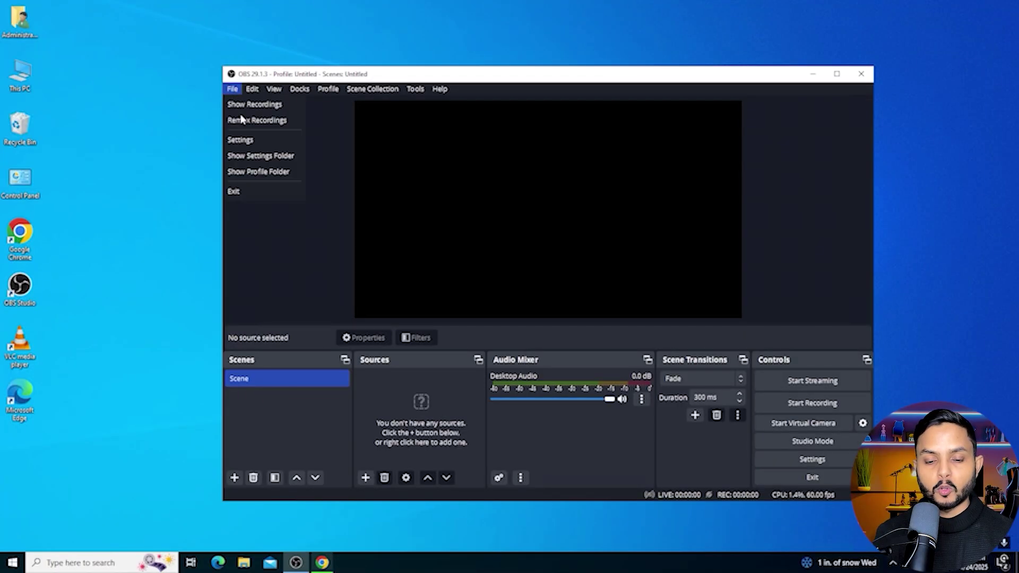
pyautogui.click(248, 140)
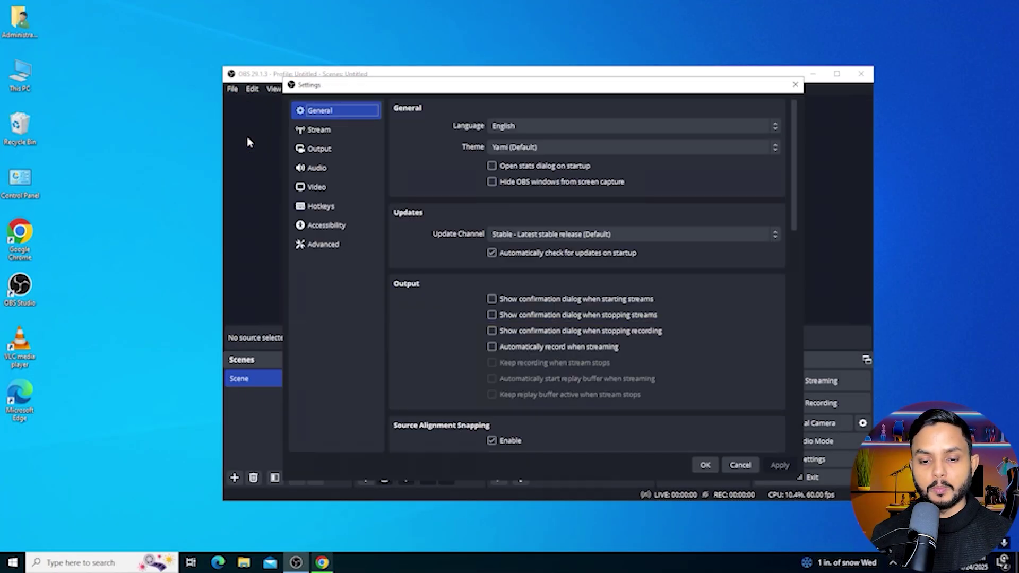
pyautogui.click(338, 132)
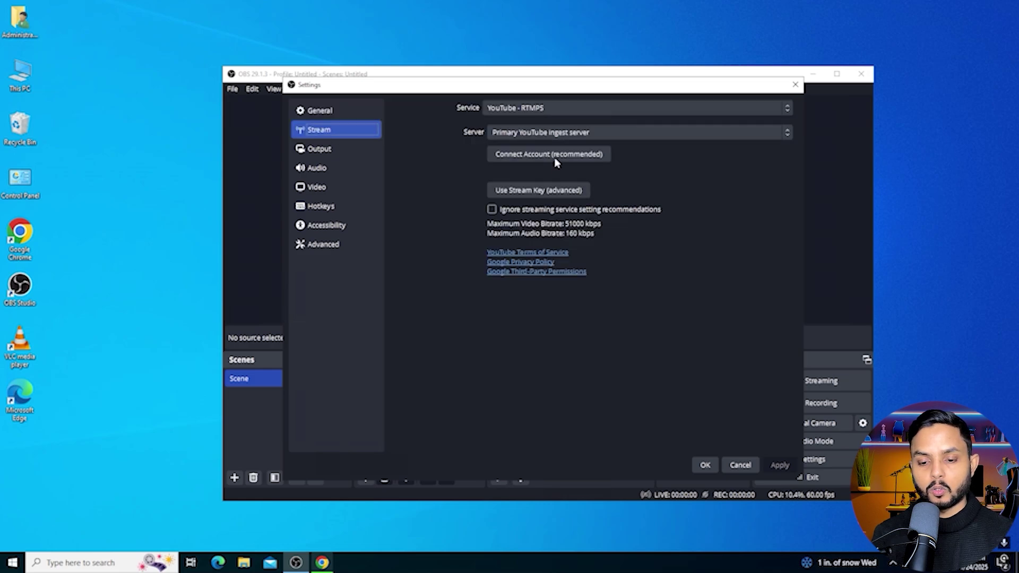
pyautogui.click(542, 109)
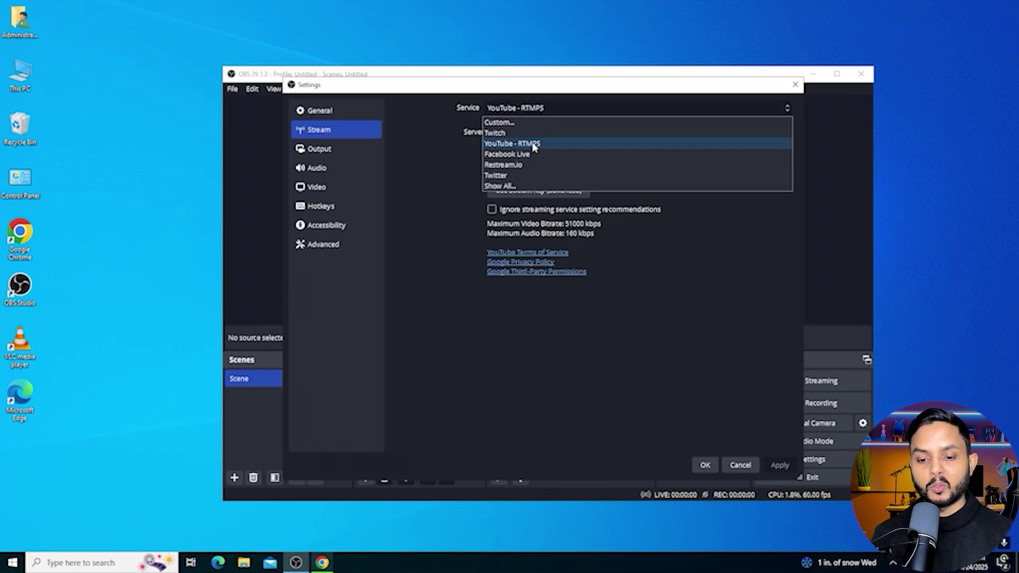
pyautogui.click(530, 142)
pyautogui.click(529, 190)
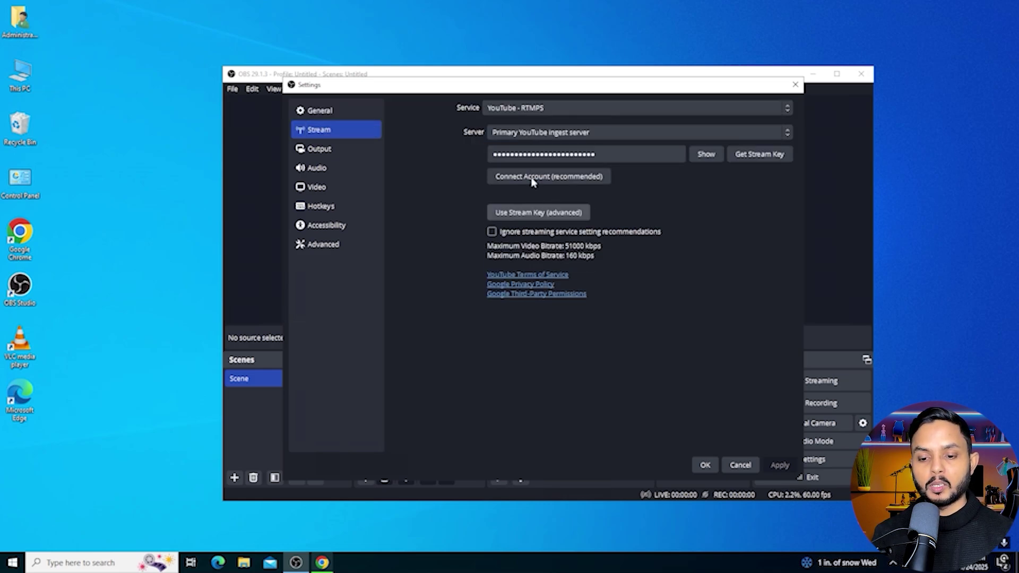
# - Replace the existing stream key with the one copied from YouTube Studio and save the stream settings
pyautogui.click(611, 155)
pyautogui.hotkey('ctrl', 'a')
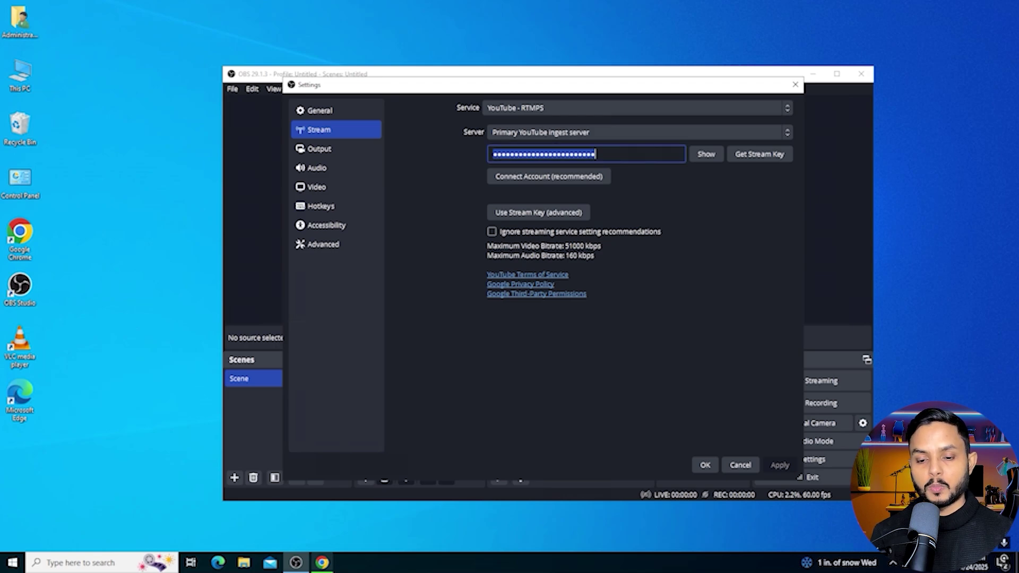
pyautogui.press('BackSpace')
pyautogui.hotkey('ctrl', 'v')
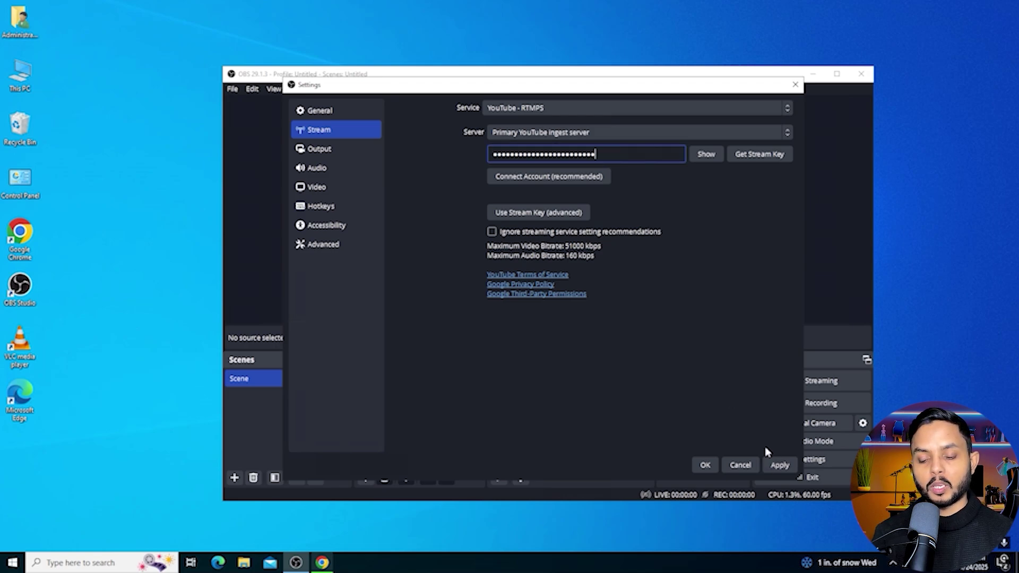
pyautogui.click(779, 465)
pyautogui.click(705, 465)
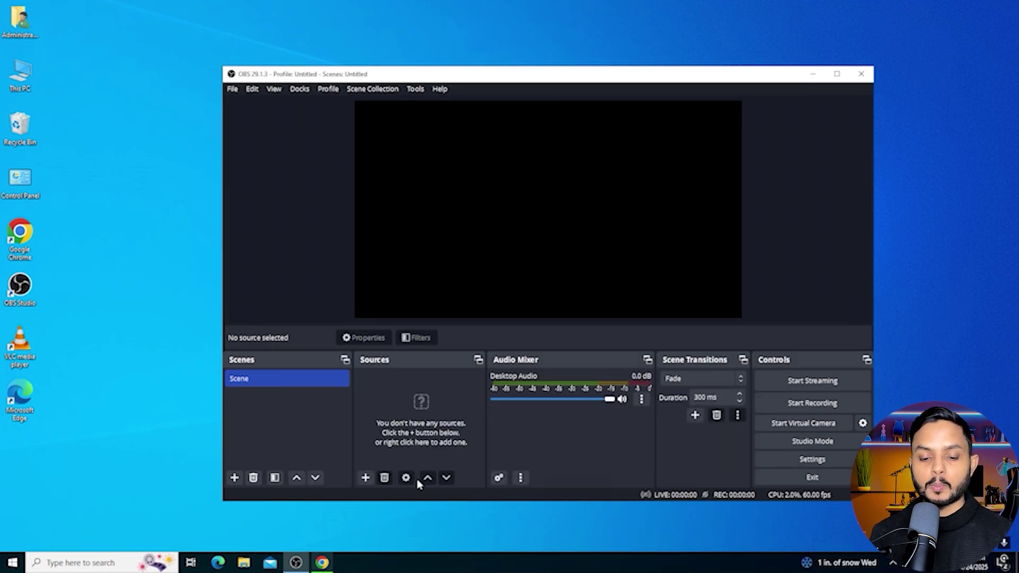
# - Add a new media source named Video to the scene
pyautogui.click(365, 478)
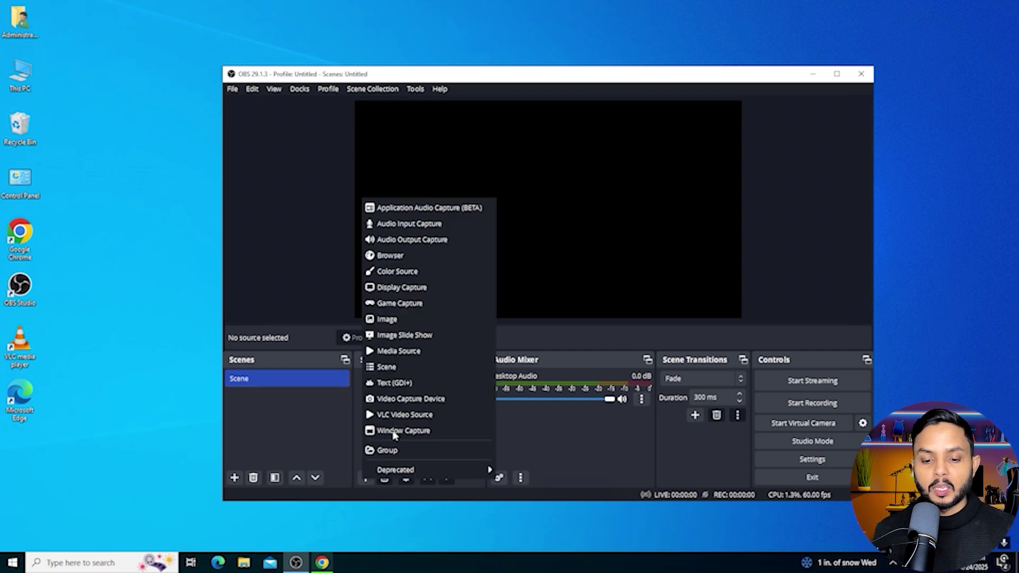
pyautogui.click(424, 352)
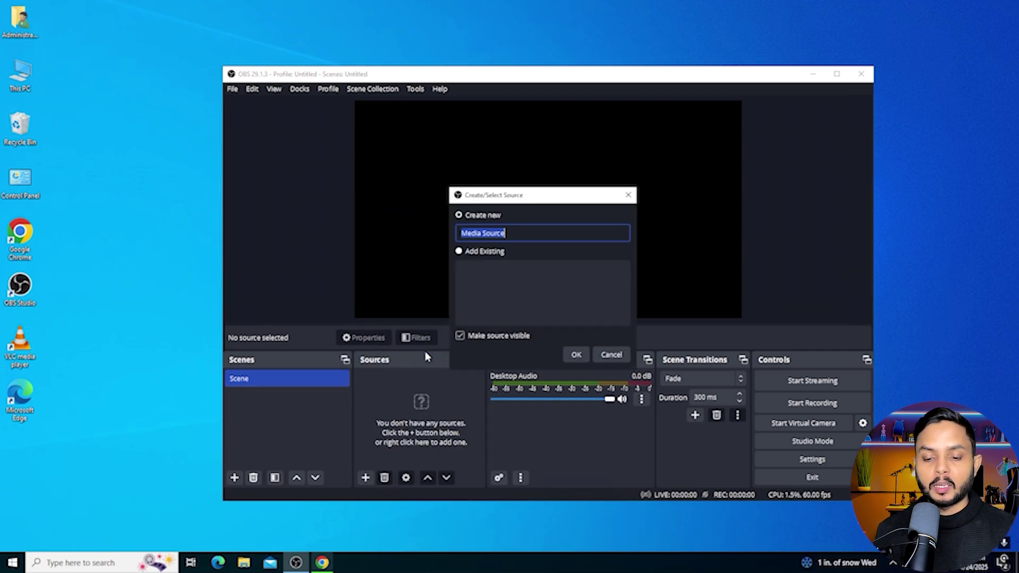
pyautogui.write('Video')
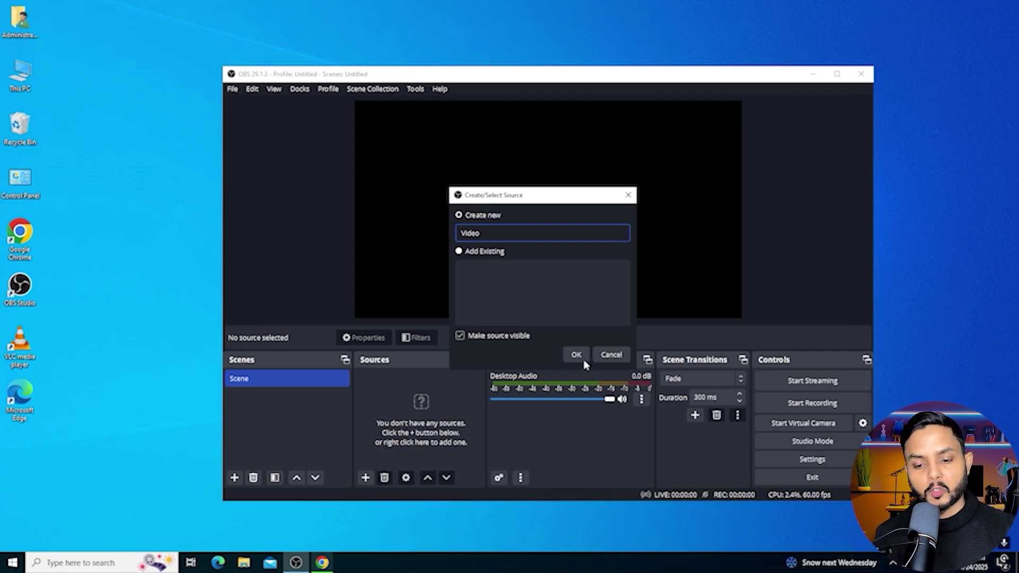
pyautogui.click(584, 354)
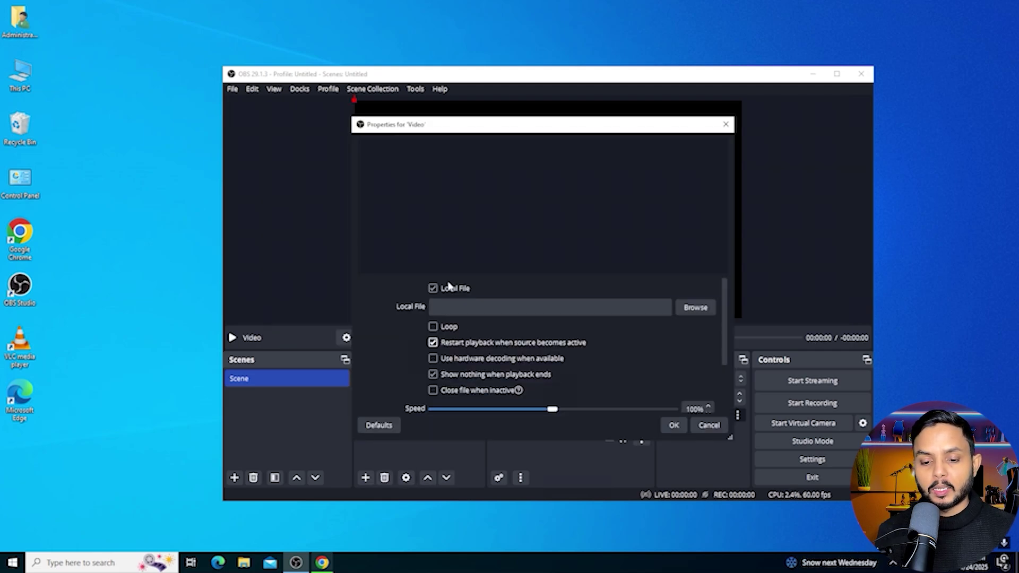
# - Turn on looping for the Video source, load install any software.mp4 from Downloads as its local file and accept the properties
pyautogui.click(433, 327)
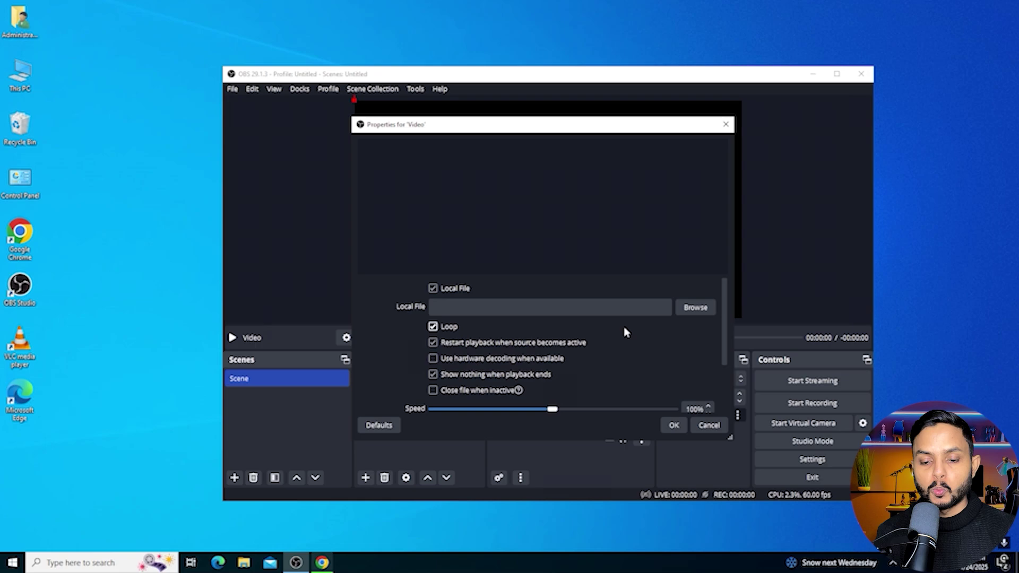
pyautogui.click(699, 315)
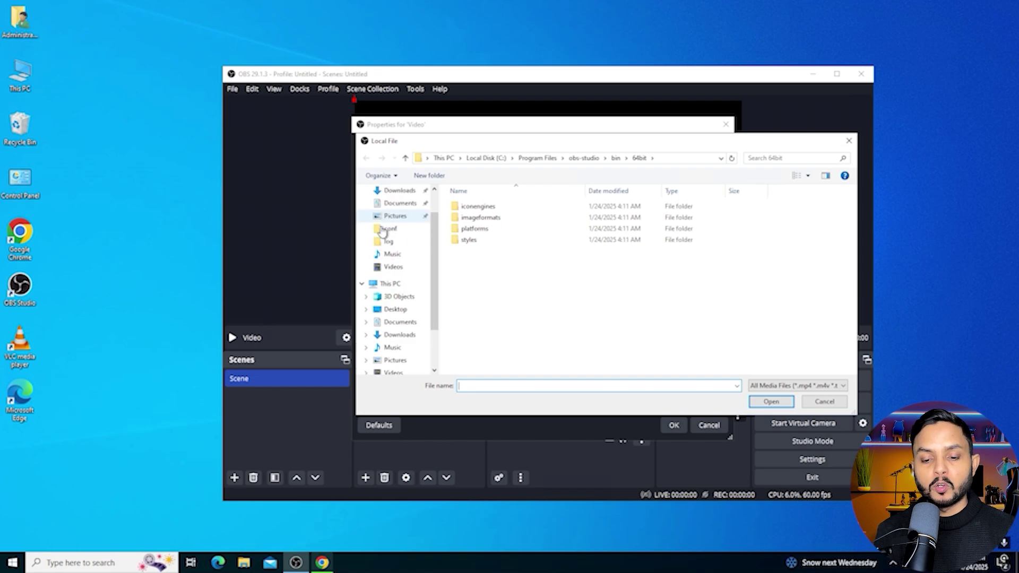
pyautogui.scroll(1, 382, 232)
pyautogui.click(395, 225)
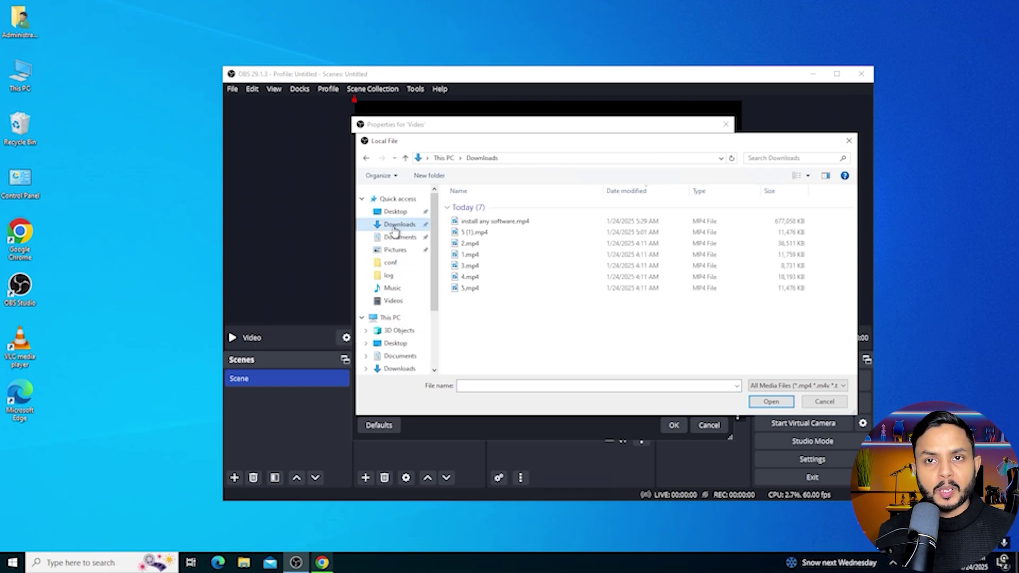
pyautogui.click(538, 223)
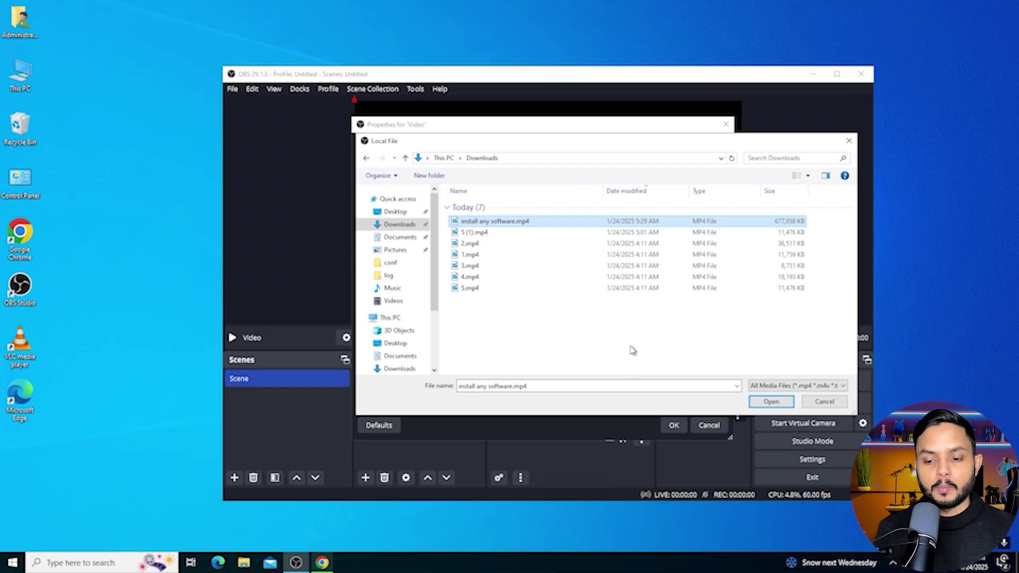
pyautogui.click(775, 403)
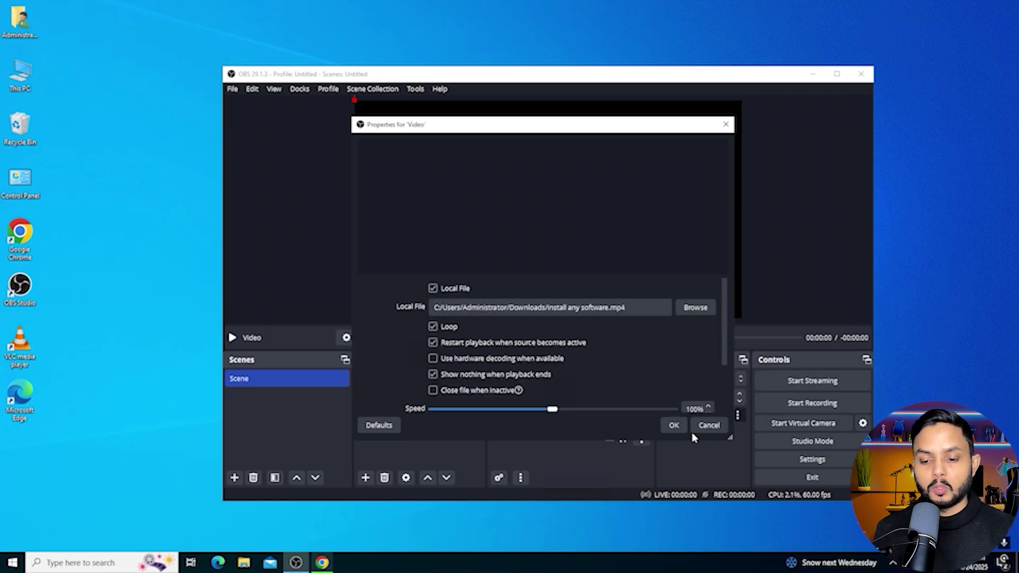
pyautogui.click(674, 425)
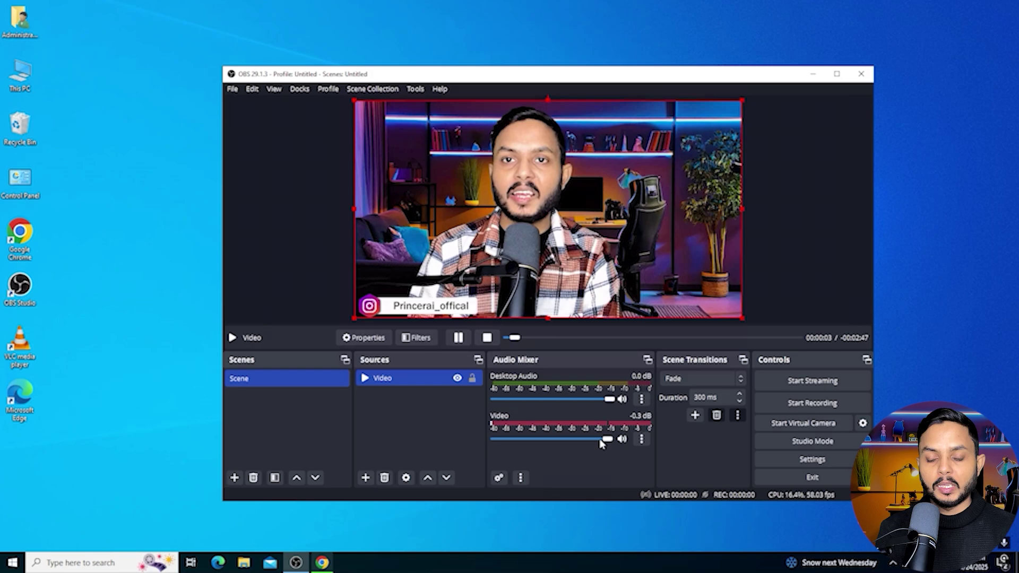
# - Lower the Video source's volume to about -1.6 dB in the audio mixer and start streaming
pyautogui.moveTo(609, 441); pyautogui.dragTo(600, 442)
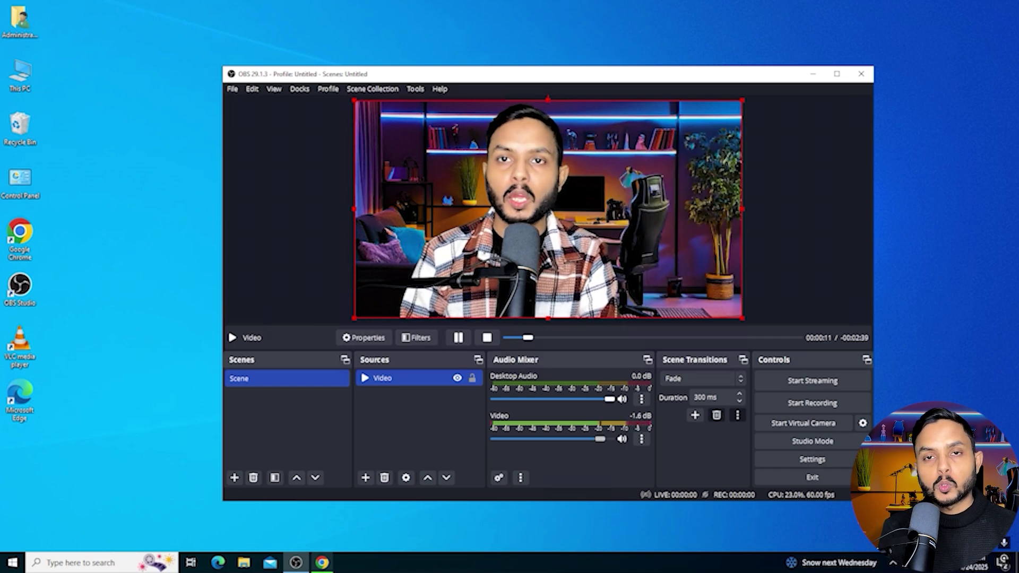
pyautogui.click(842, 390)
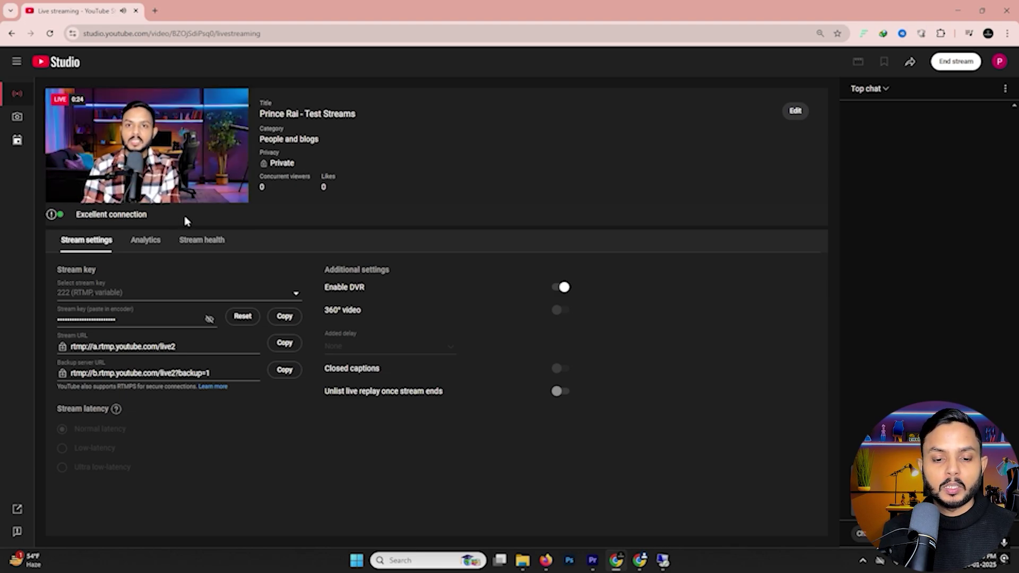
# - In YouTube Studio, change the live preview's playback quality, watch the stream in full screen and return to the normal view
pyautogui.click(216, 195)
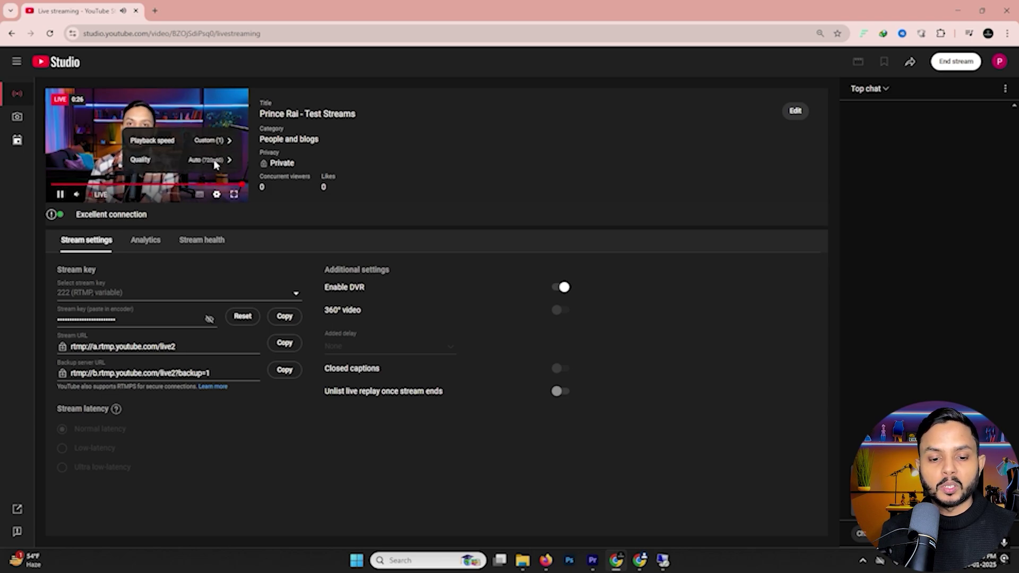
pyautogui.click(213, 162)
pyautogui.click(193, 152)
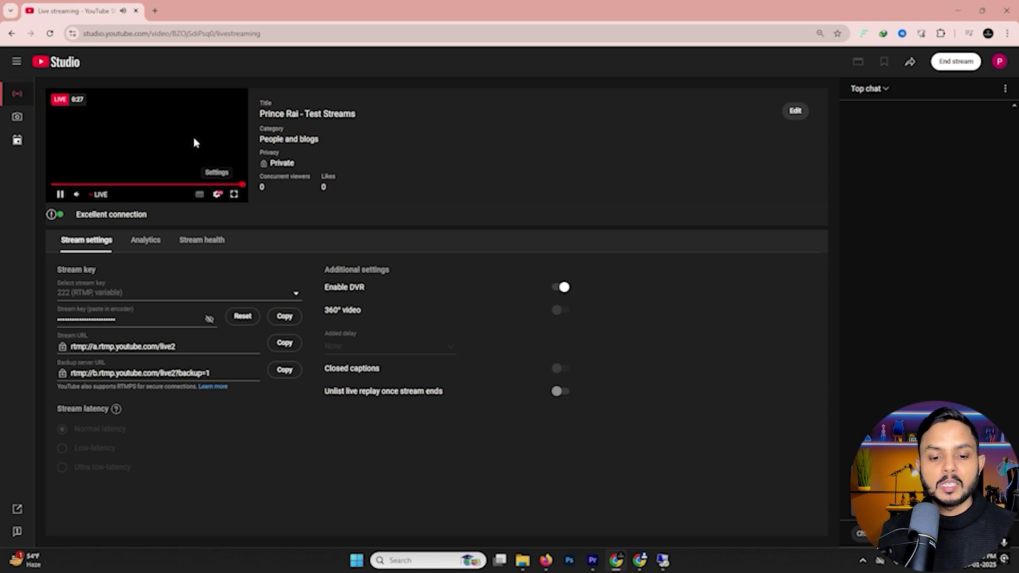
pyautogui.click(234, 194)
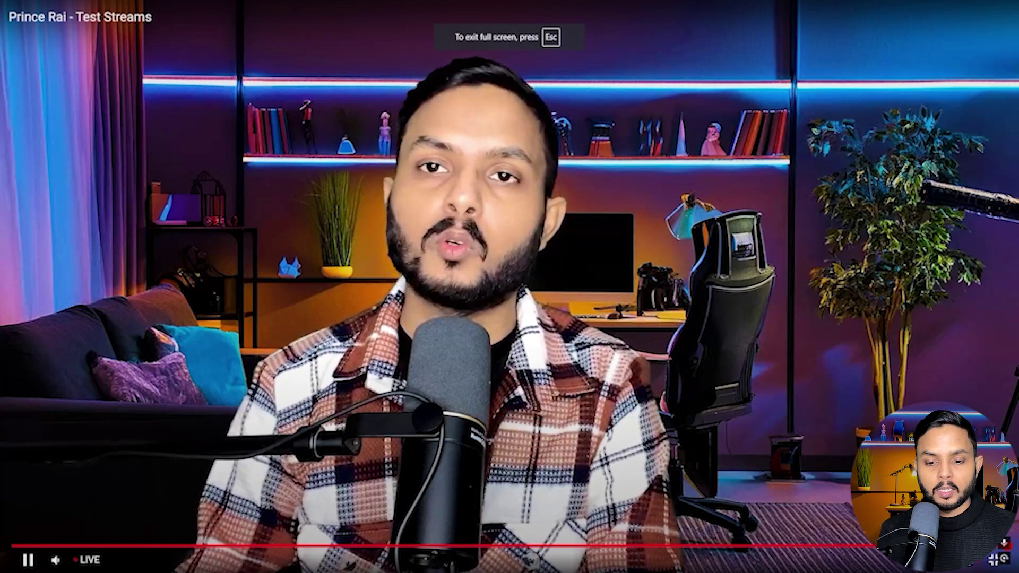
pyautogui.press('Escape')
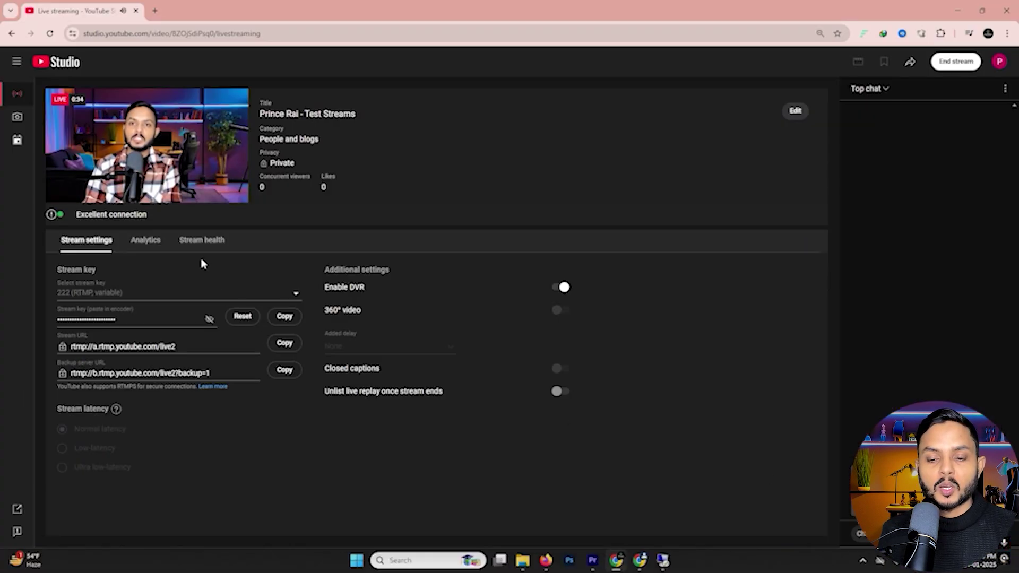
# - Check the stream health messages in YouTube Studio and return to the stream settings
pyautogui.click(202, 242)
pyautogui.moveTo(182, 340); pyautogui.dragTo(575, 351)
pyautogui.click(220, 303)
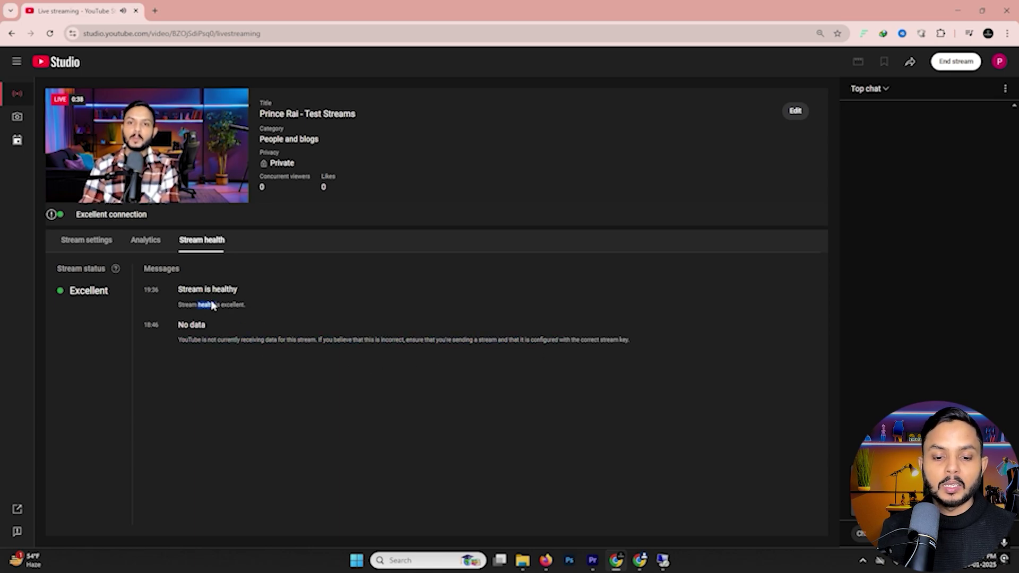
pyautogui.tripleClick(212, 305)
pyautogui.click(226, 316)
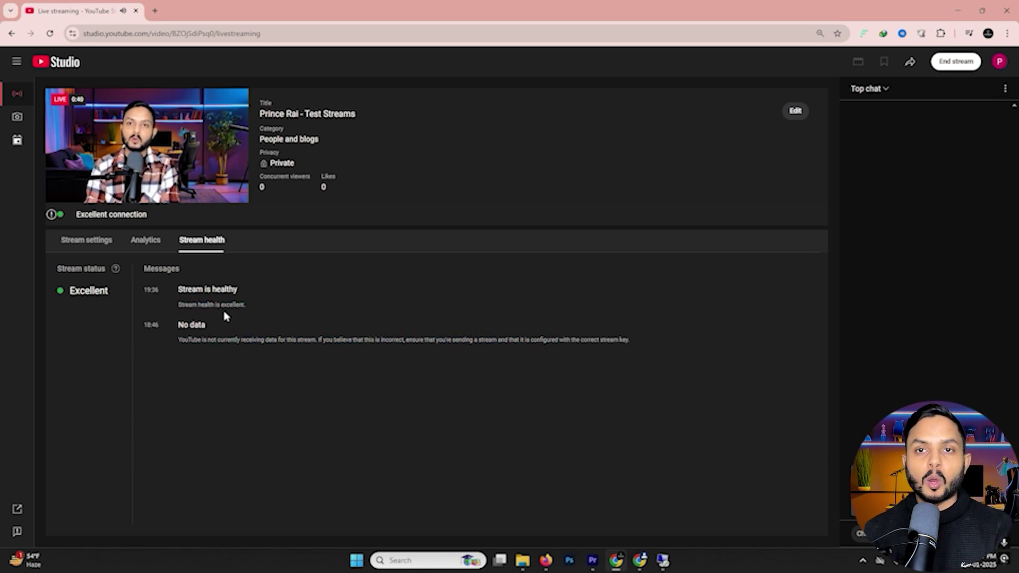
pyautogui.click(78, 242)
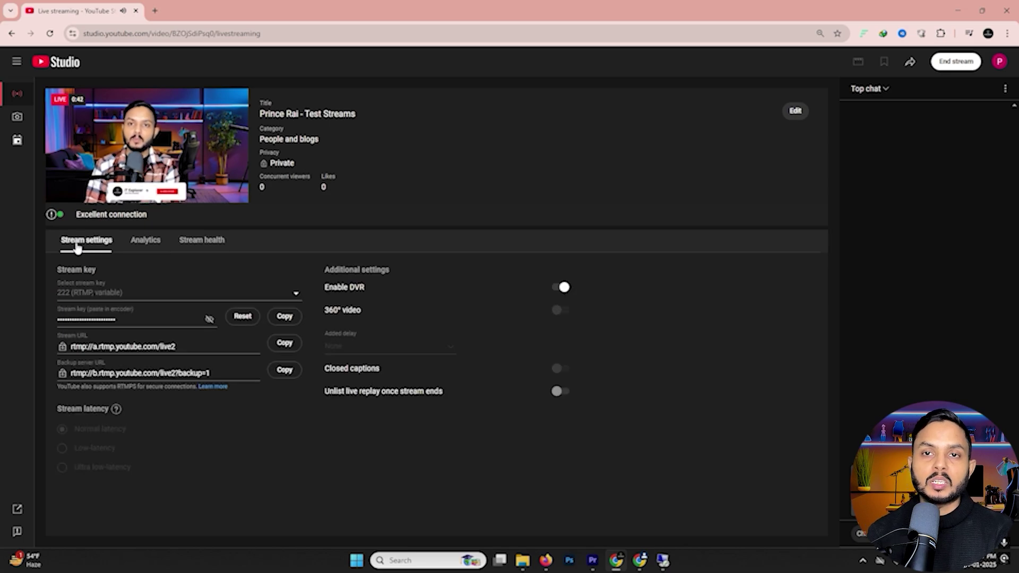
pyautogui.click(105, 143)
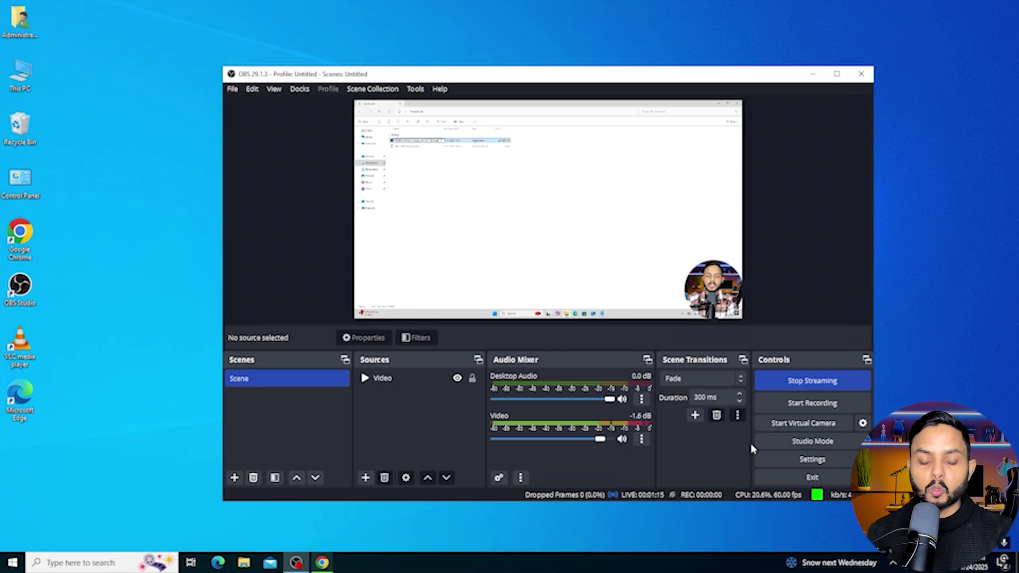
# - Switch back to OBS Studio, turn on Studio Mode and add a new scene named Playlist
pyautogui.click(812, 443)
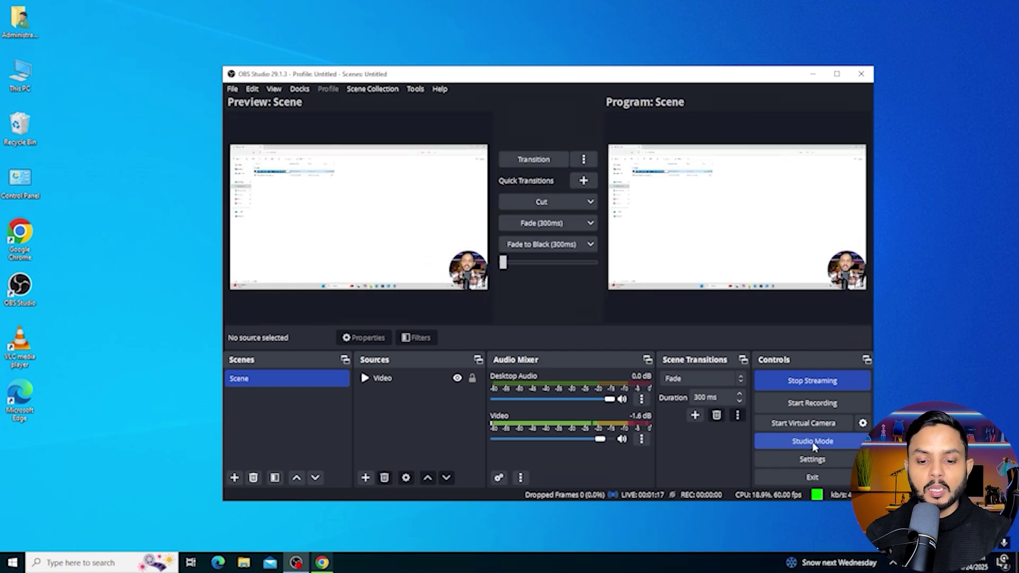
pyautogui.click(235, 477)
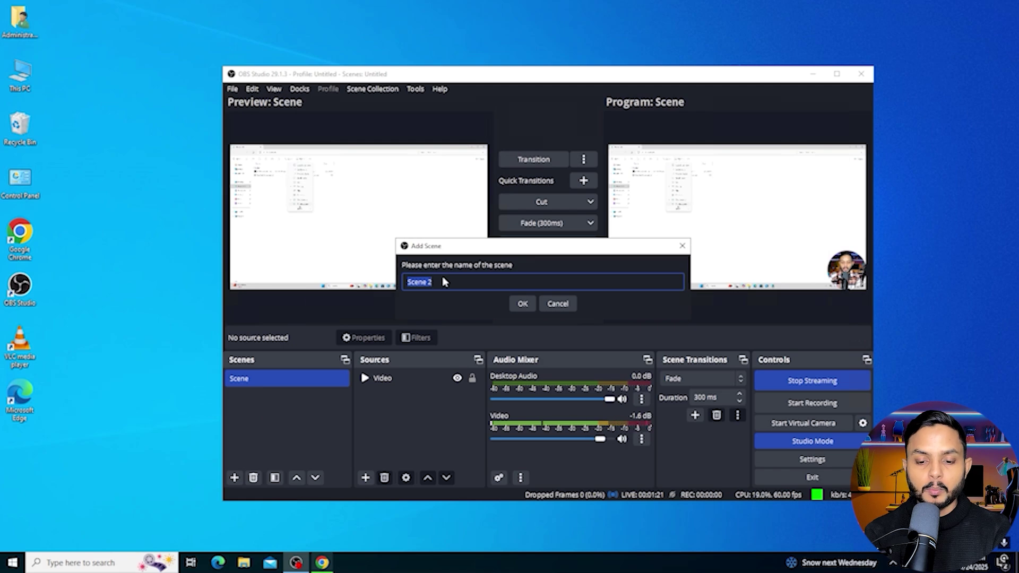
pyautogui.write('Playlist')
pyautogui.click(519, 303)
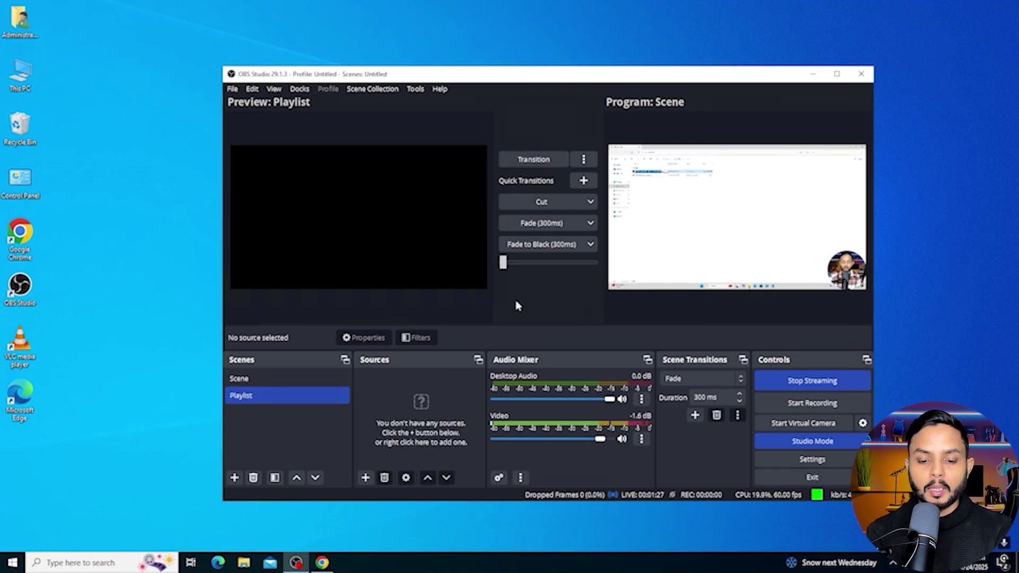
# - Add a new VLC Video Source named news to the Playlist scene
pyautogui.click(366, 478)
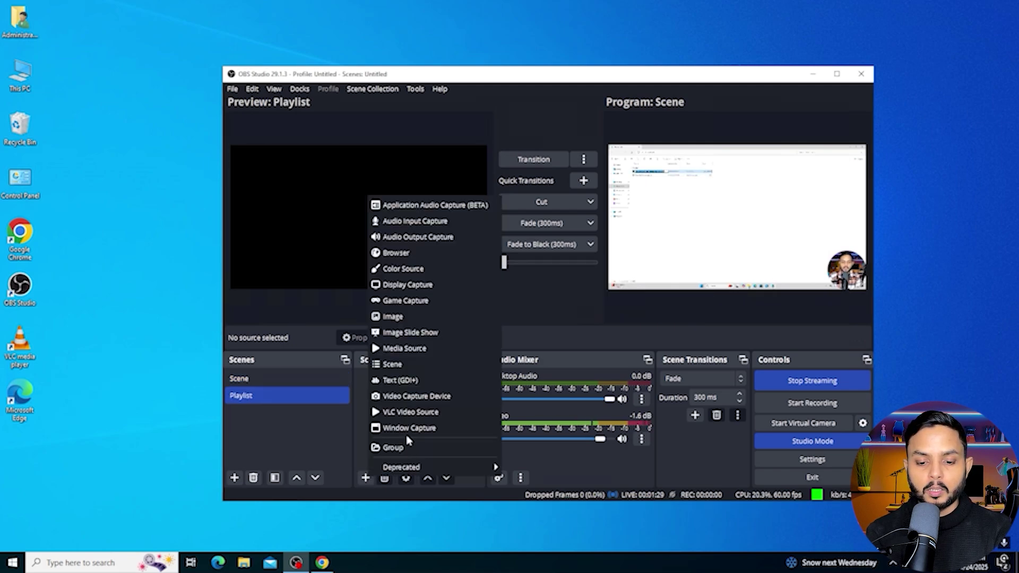
pyautogui.click(417, 413)
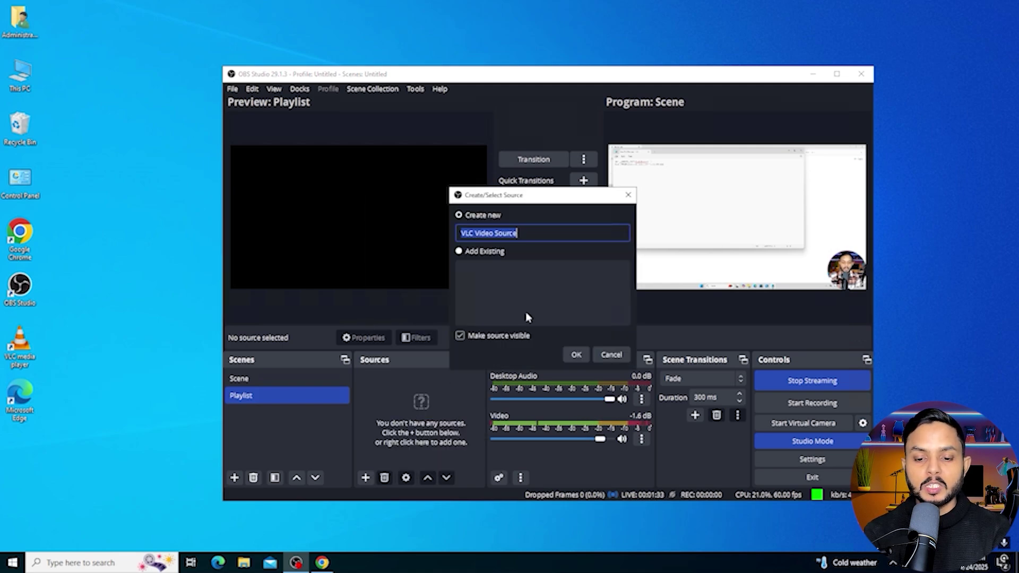
pyautogui.write('news')
pyautogui.press('Return')
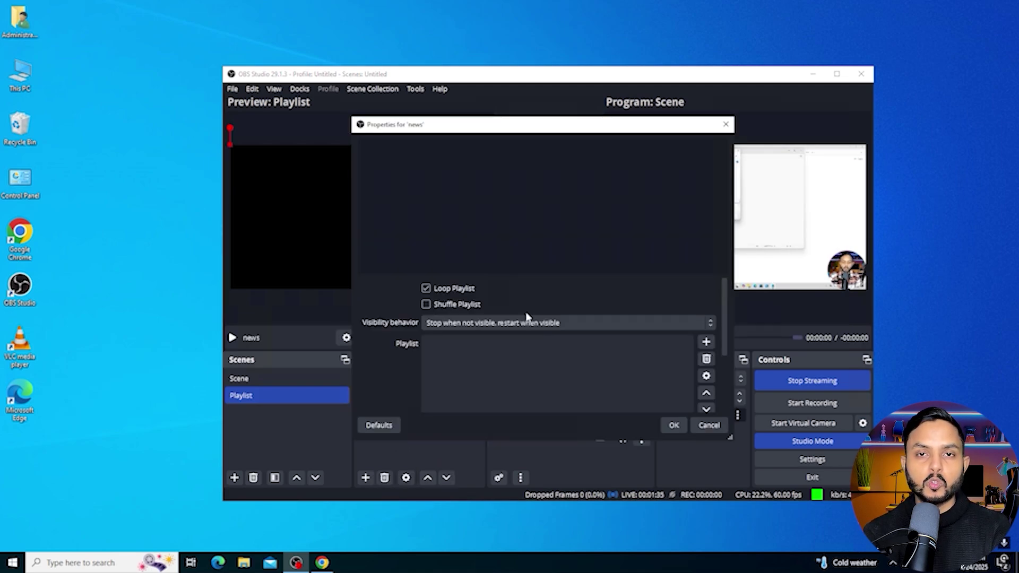
# - Add all five MP4 files from the Downloads folder to the news source's playlist
pyautogui.click(708, 342)
pyautogui.click(723, 349)
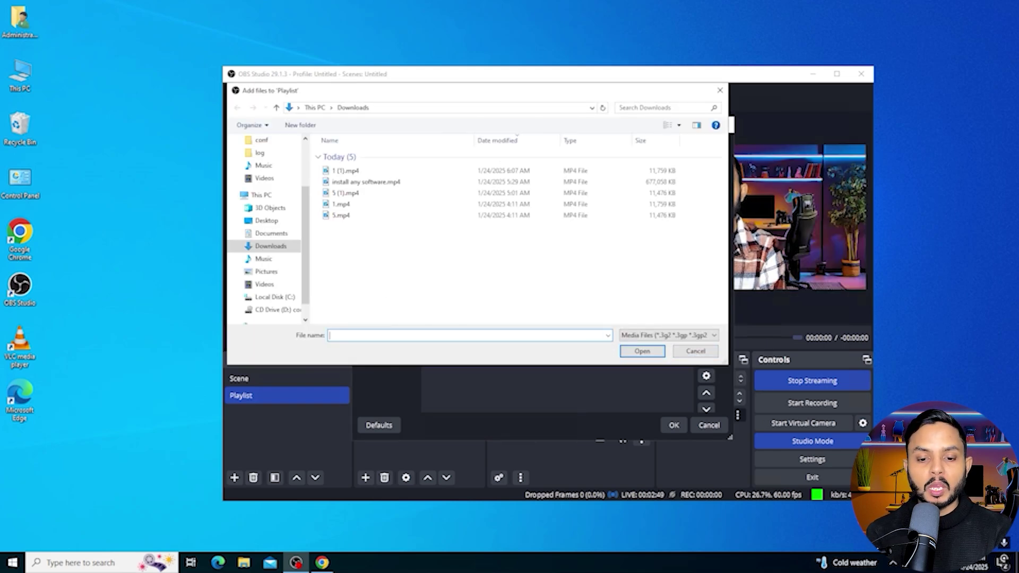
pyautogui.moveTo(380, 282); pyautogui.dragTo(349, 168)
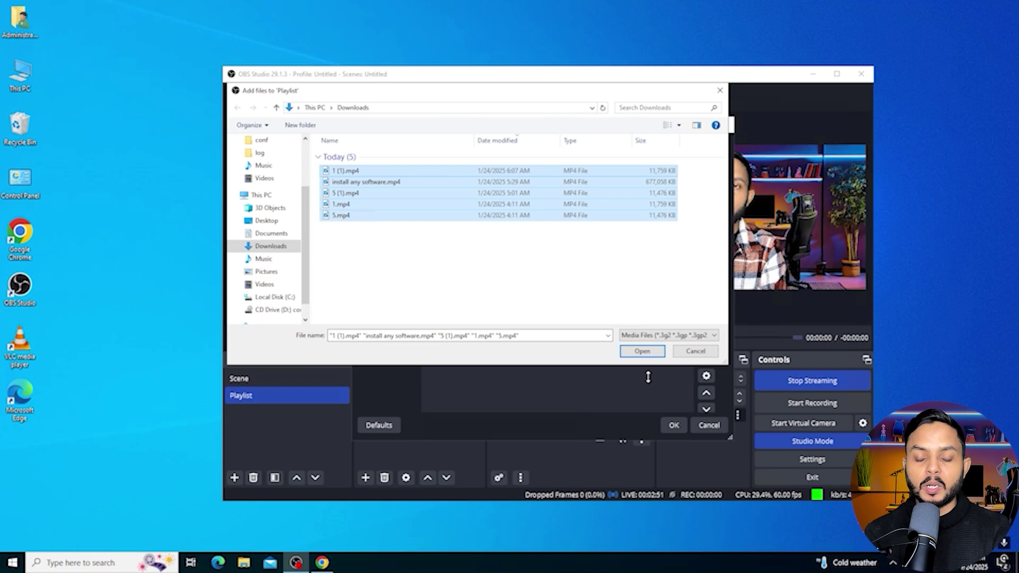
pyautogui.click(642, 351)
# - Look through the playlist entries, enable Shuffle Playlist and accept the news source's properties
pyautogui.click(586, 405)
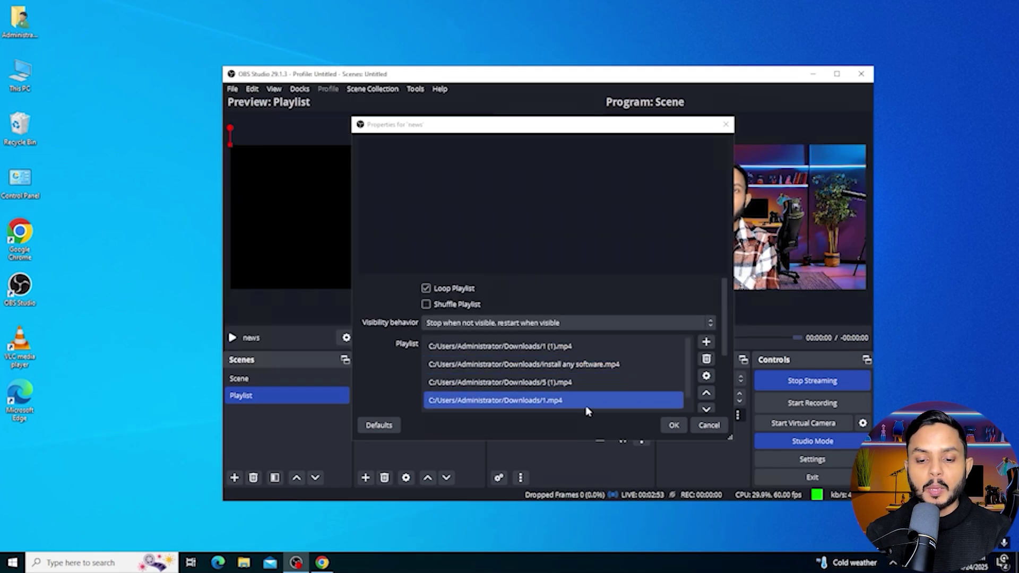
pyautogui.click(589, 347)
pyautogui.click(584, 364)
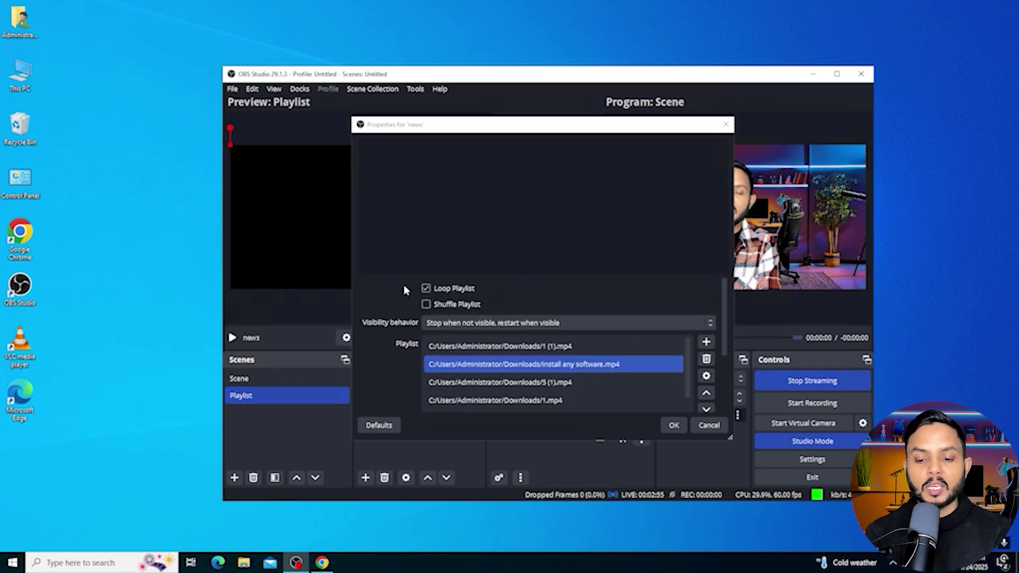
pyautogui.click(538, 383)
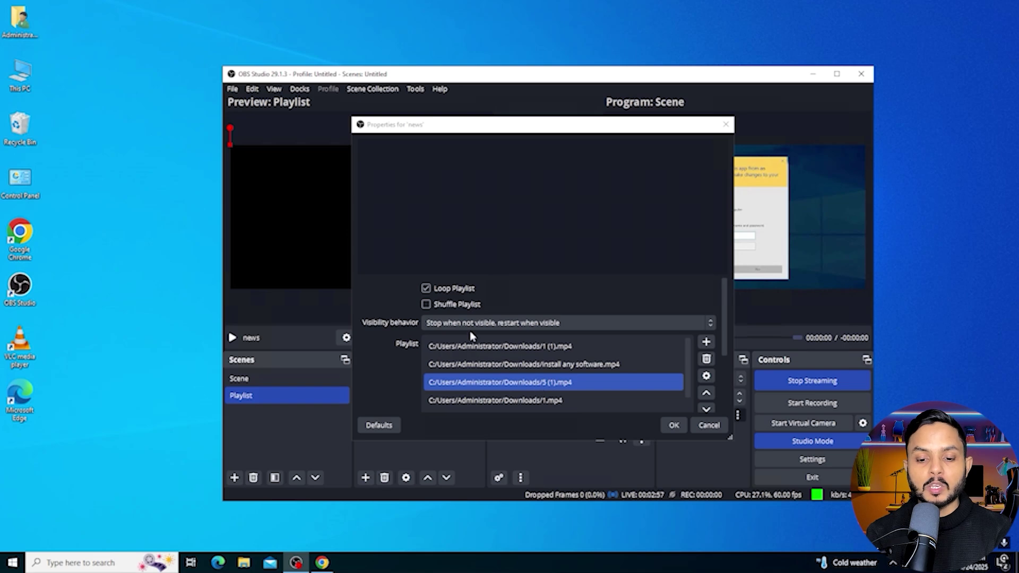
pyautogui.click(426, 305)
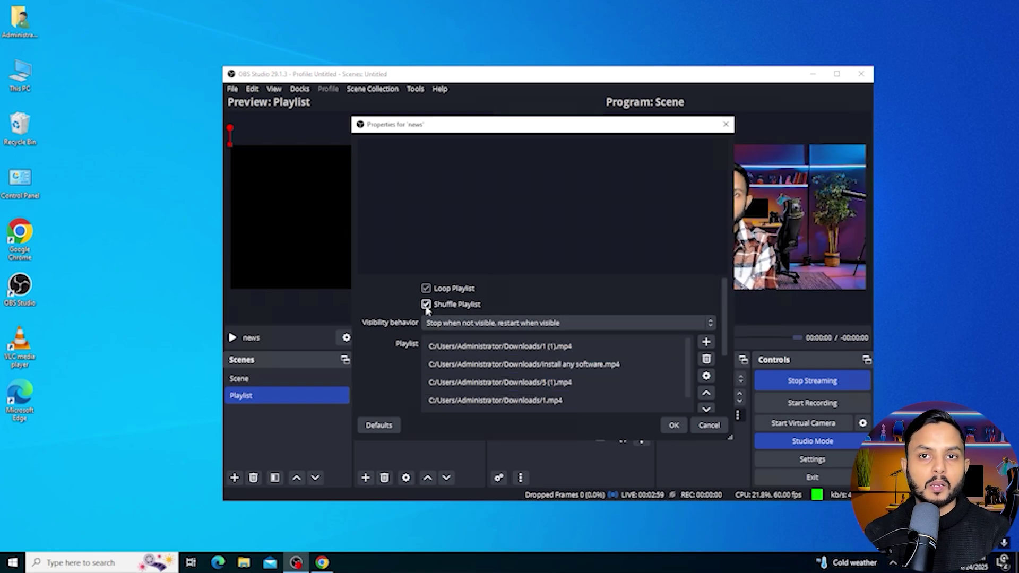
pyautogui.click(674, 425)
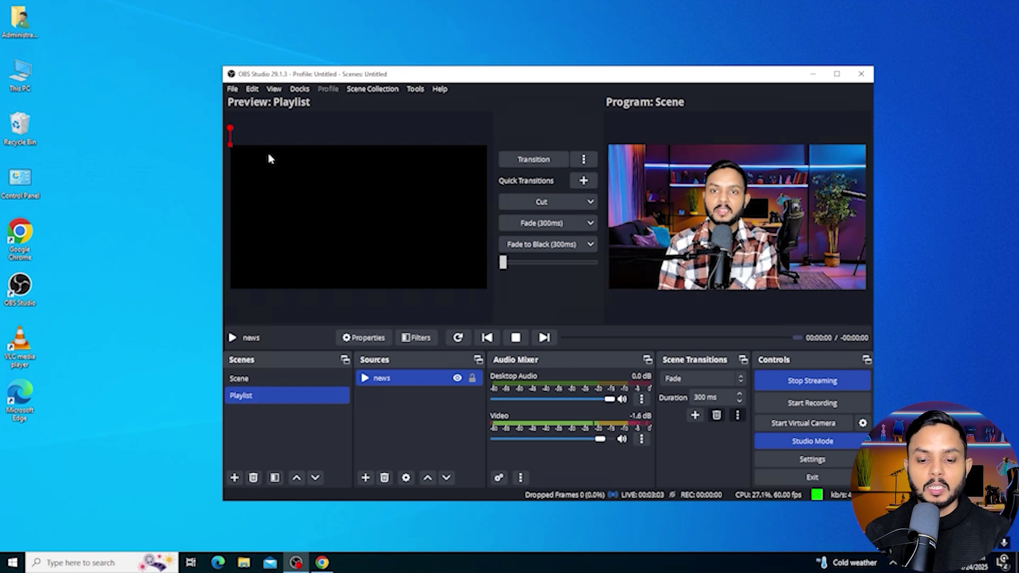
# - Start playback of the news source, send the Playlist scene live with a Cut transition and turn off Studio Mode
pyautogui.click(458, 338)
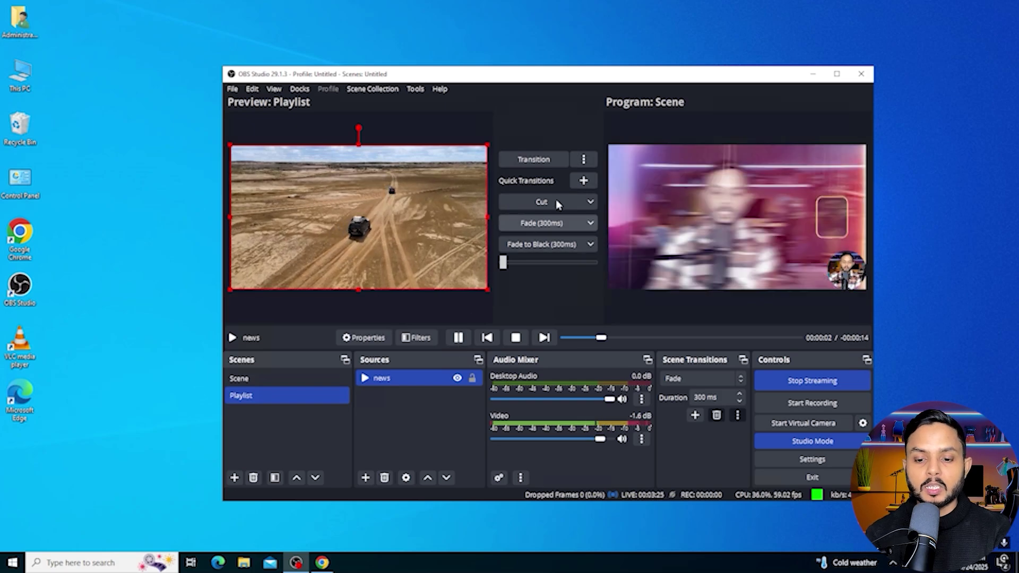
pyautogui.click(558, 204)
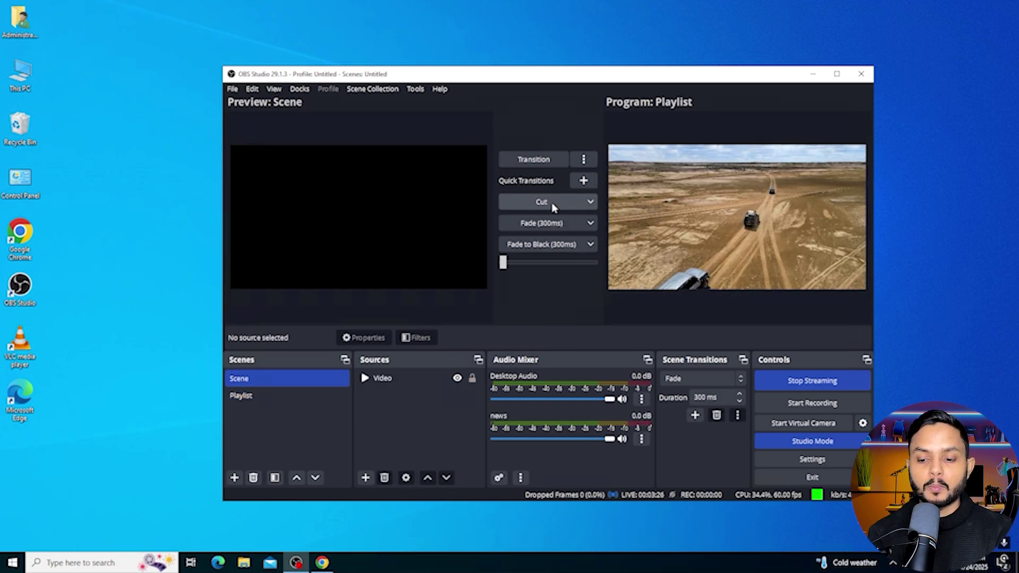
pyautogui.click(820, 444)
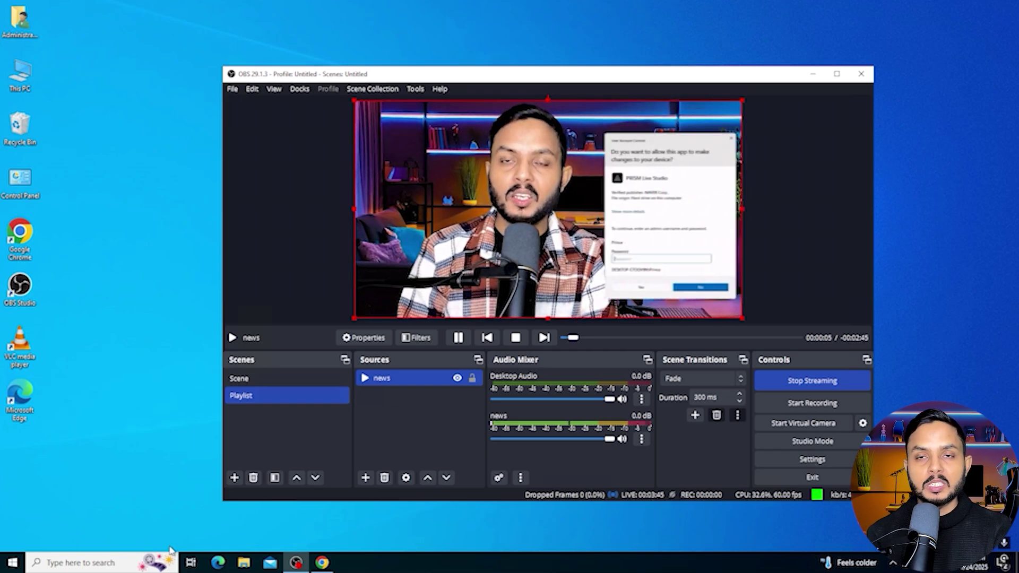
# - Remove install any software.mp4, 5 (1).mp4 and 1.mp4 from the news source's playlist and accept its properties
pyautogui.doubleClick(438, 382)
pyautogui.click(546, 384)
pyautogui.click(583, 400)
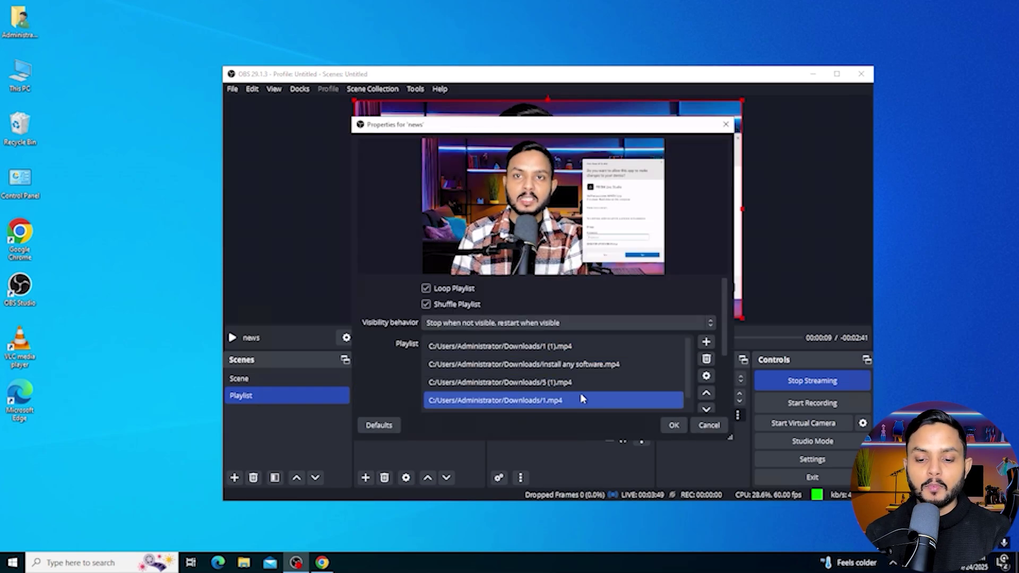
pyautogui.keyDown('ctrl'); pyautogui.click(576, 382); pyautogui.keyUp('ctrl')
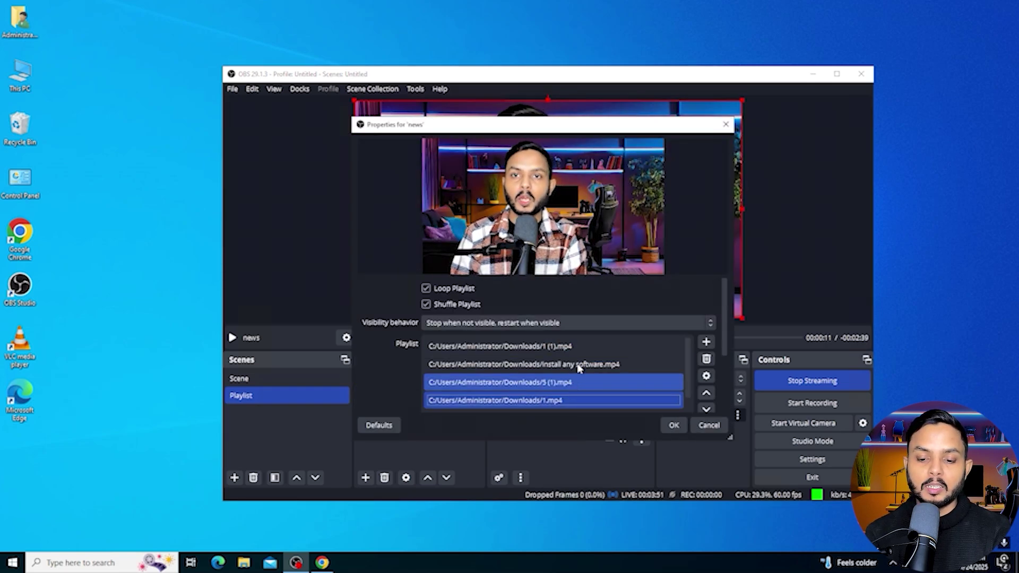
pyautogui.click(579, 365)
pyautogui.keyDown('ctrl'); pyautogui.click(573, 384); pyautogui.keyUp('ctrl')
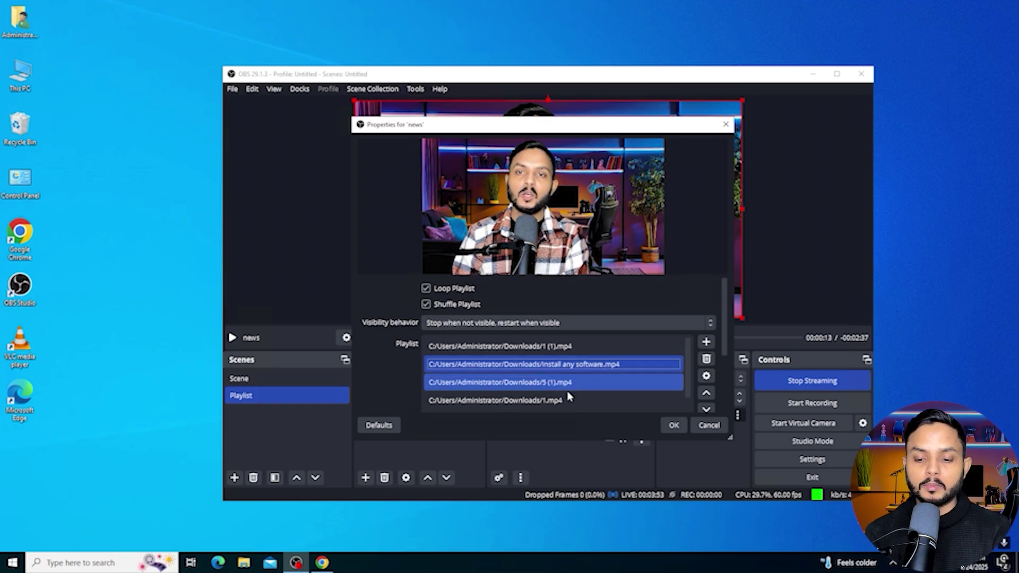
pyautogui.keyDown('ctrl'); pyautogui.click(569, 399); pyautogui.keyUp('ctrl')
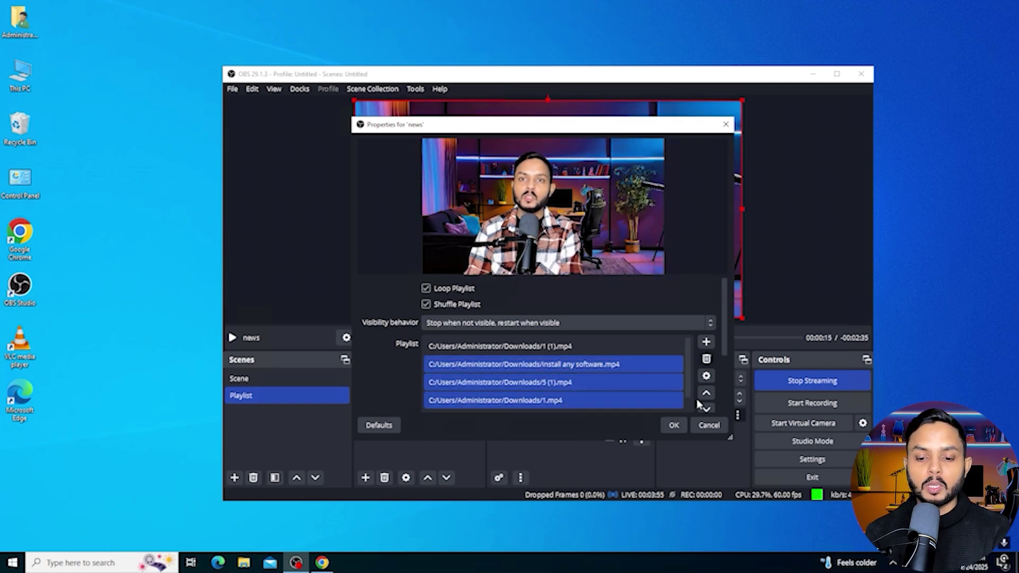
pyautogui.press('Delete')
pyautogui.click(674, 425)
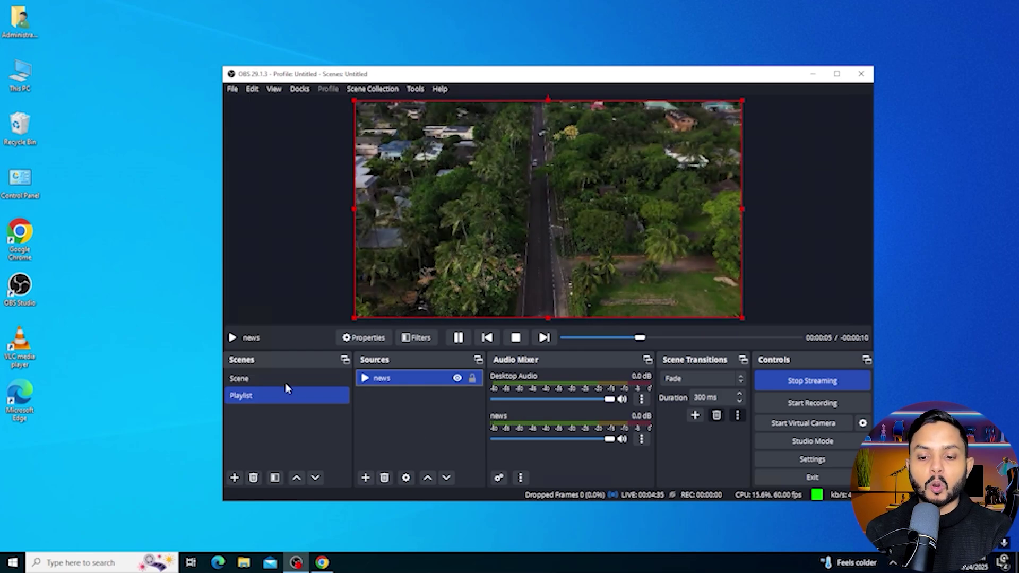
# - Switch the live output to the scene named Scene and disconnect the remote desktop session with OBS left running
pyautogui.click(287, 385)
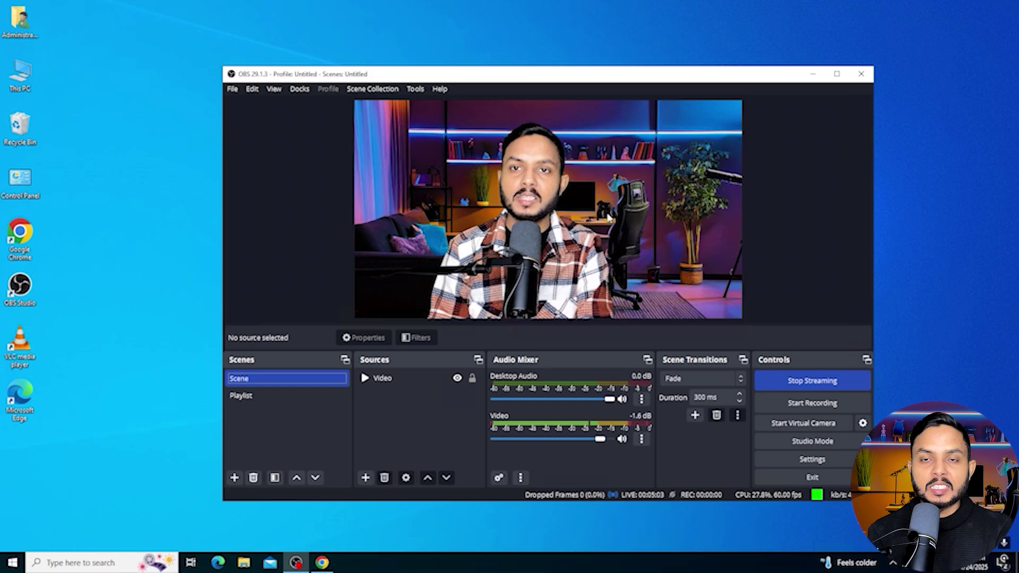
pyautogui.click(812, 73)
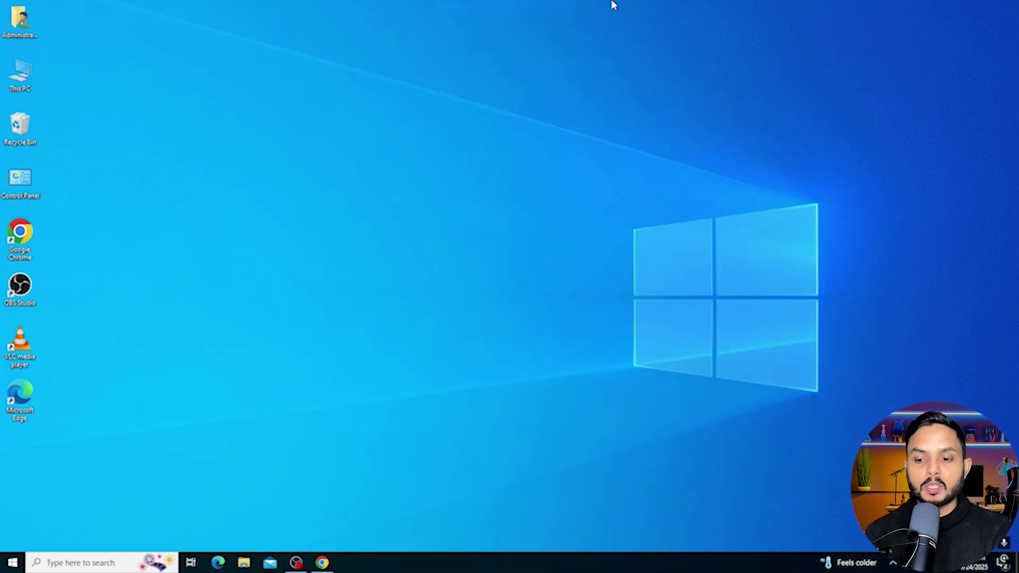
pyautogui.moveTo(616, 2)
pyautogui.click(653, 9)
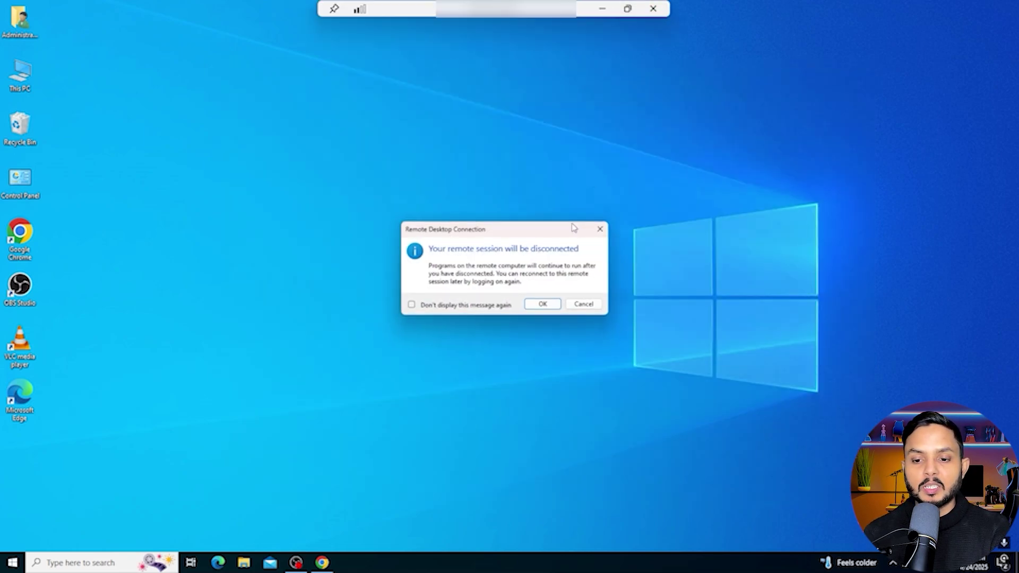
pyautogui.click(541, 303)
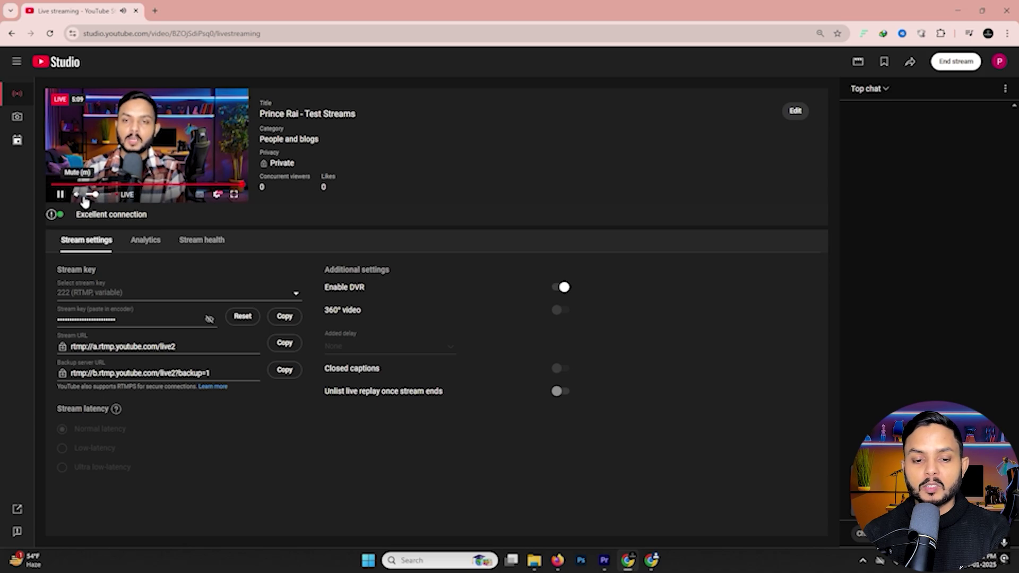
# - Check the live stream's health and settings in YouTube Studio and scrub back through the live preview
pyautogui.click(183, 249)
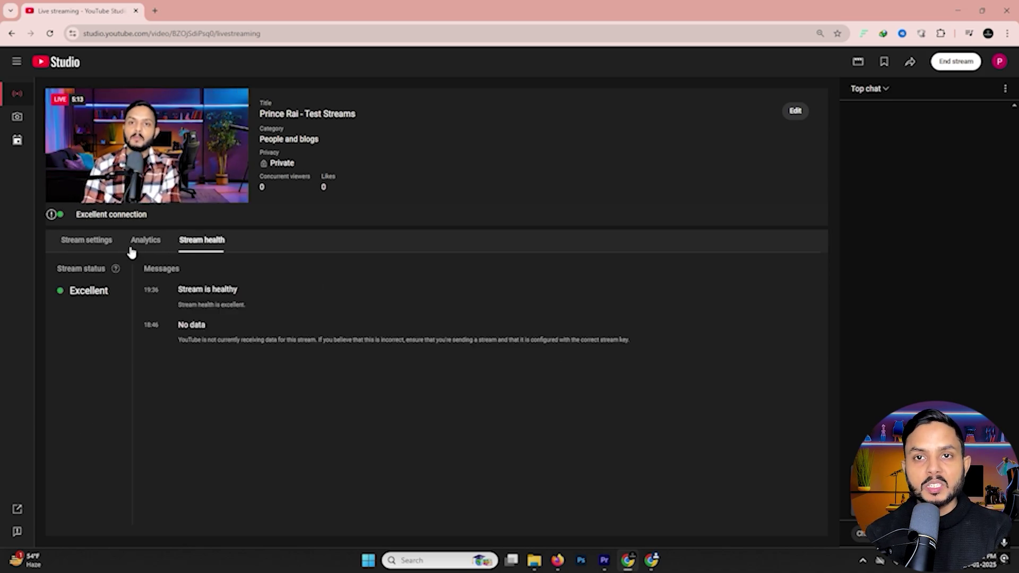
pyautogui.click(70, 248)
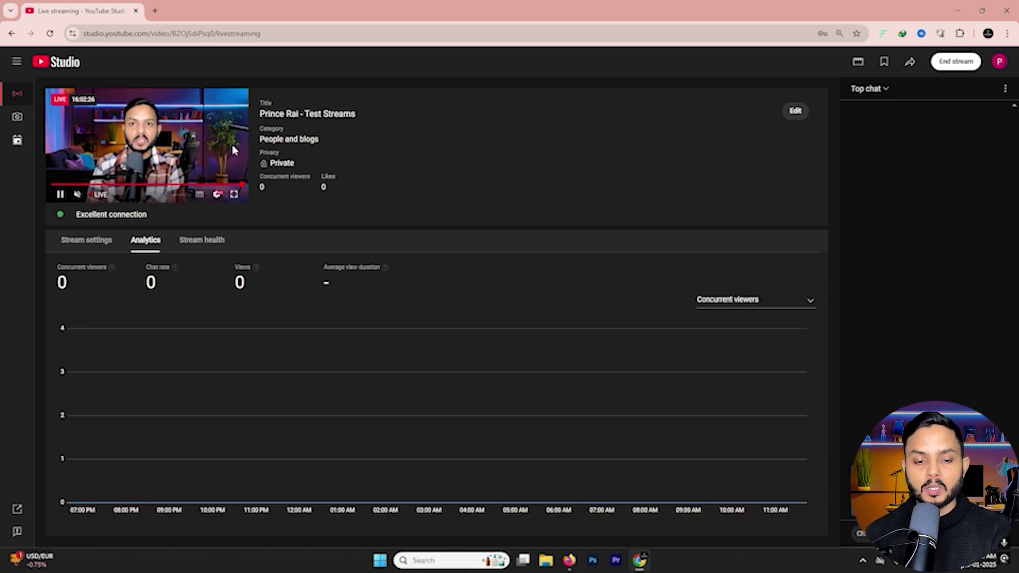
pyautogui.moveTo(154, 185); pyautogui.dragTo(46, 192)
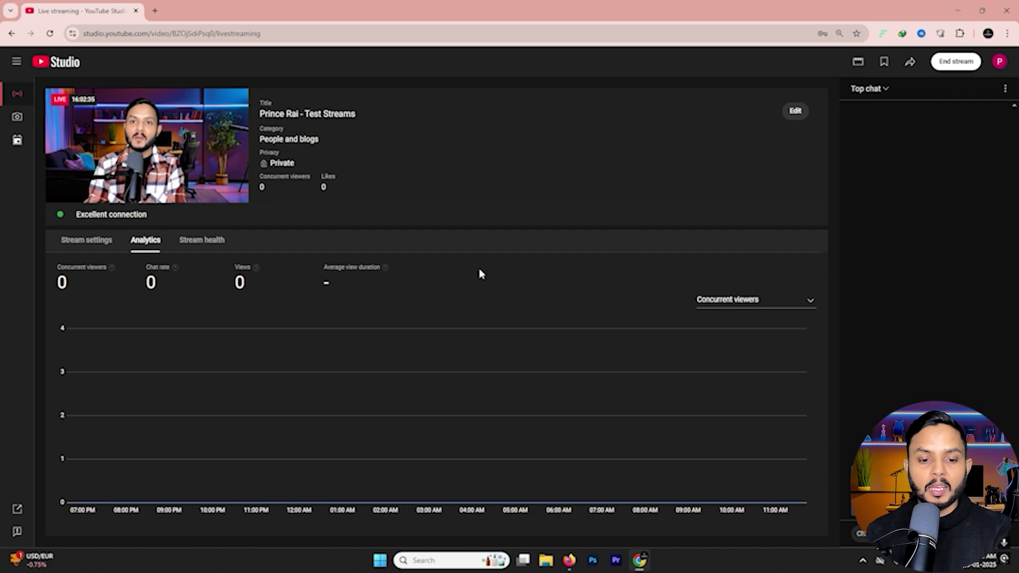
# - Reconnect to the remote desktop and bring the OBS window back up to check the stream
pyautogui.press('super')
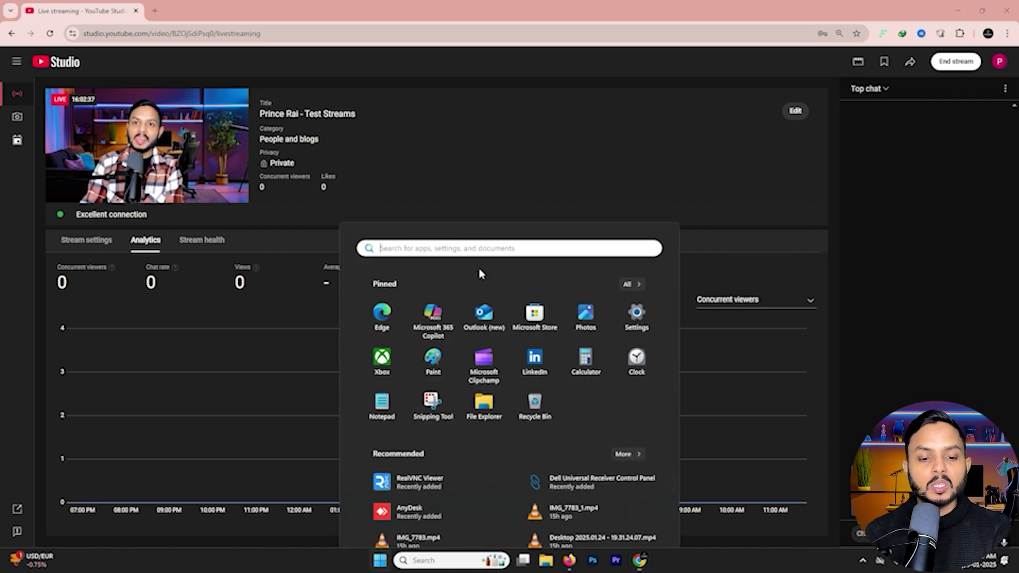
pyautogui.write('re')
pyautogui.press('Return')
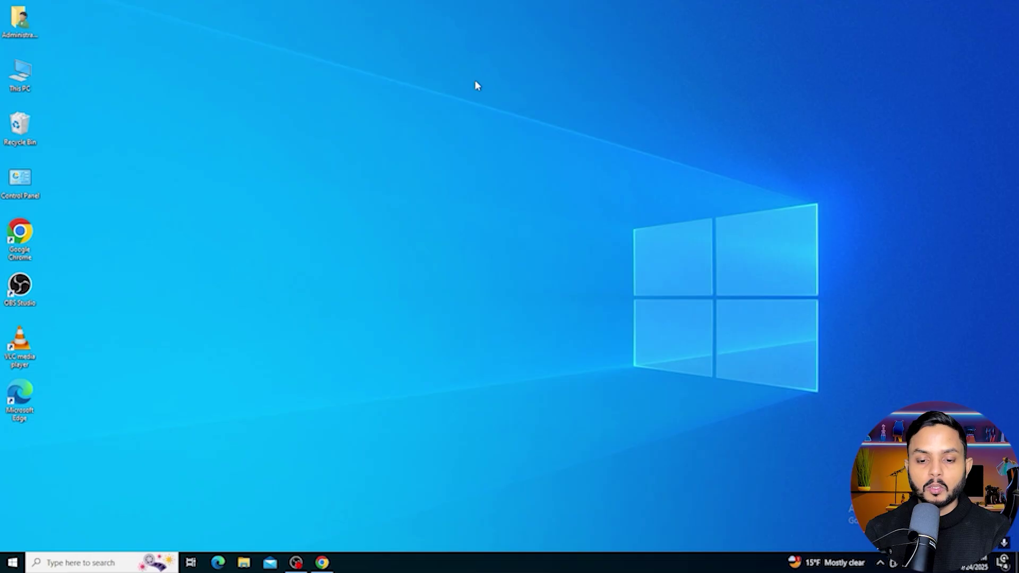
pyautogui.click(300, 567)
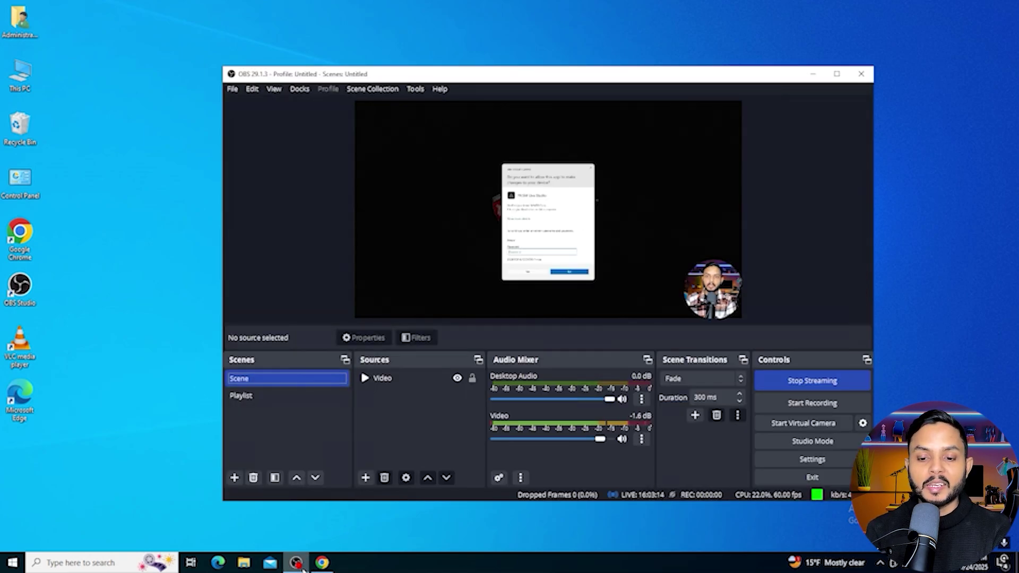